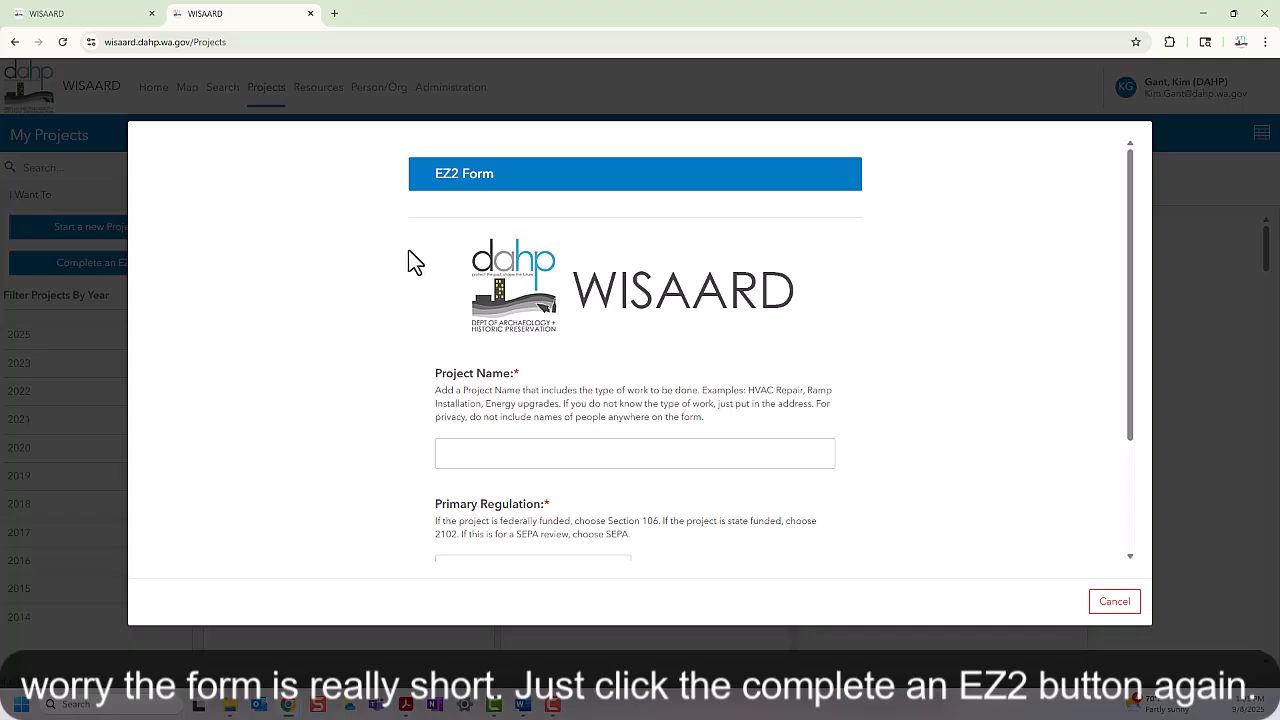
scroll(362, 345, "down", 2)
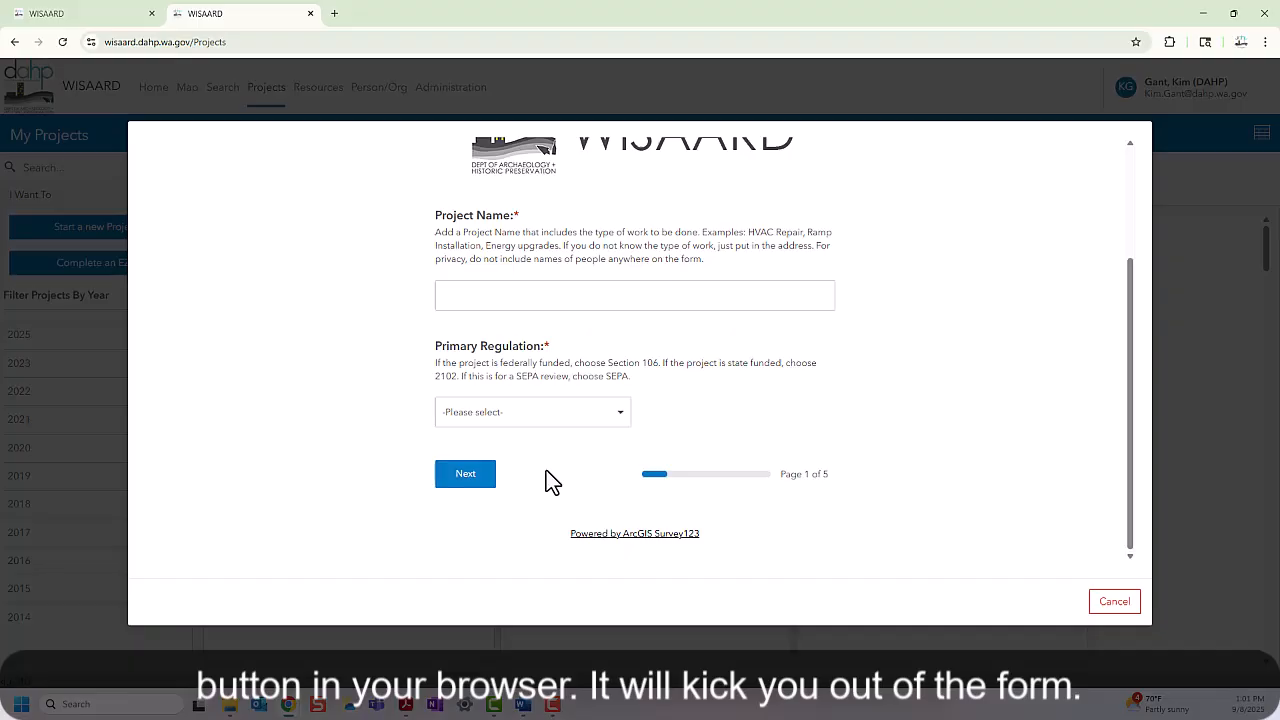
scroll(540, 420, "up", 1)
left_click(501, 354)
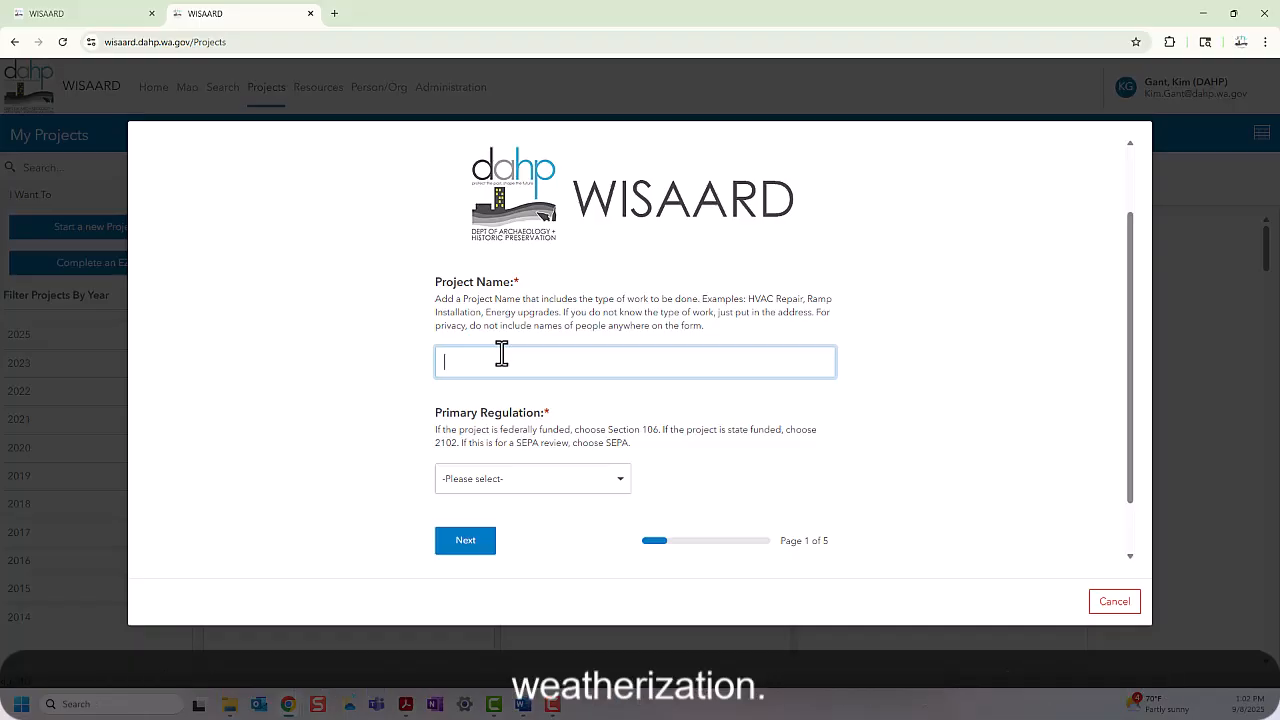
Step: Enter 'Weatherization' as the EZ2 Project Name and expand the Primary Regulation list
type("Weatherization")
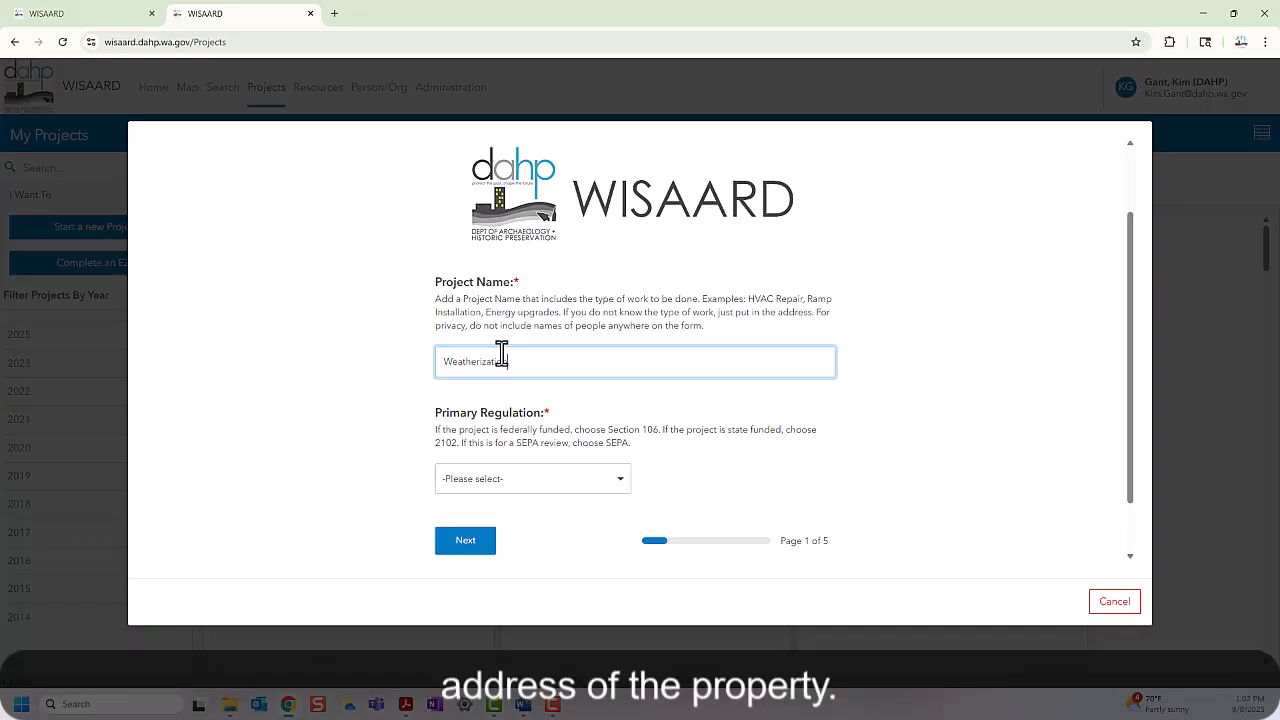
scroll(501, 355, "down", 1)
left_click(618, 416)
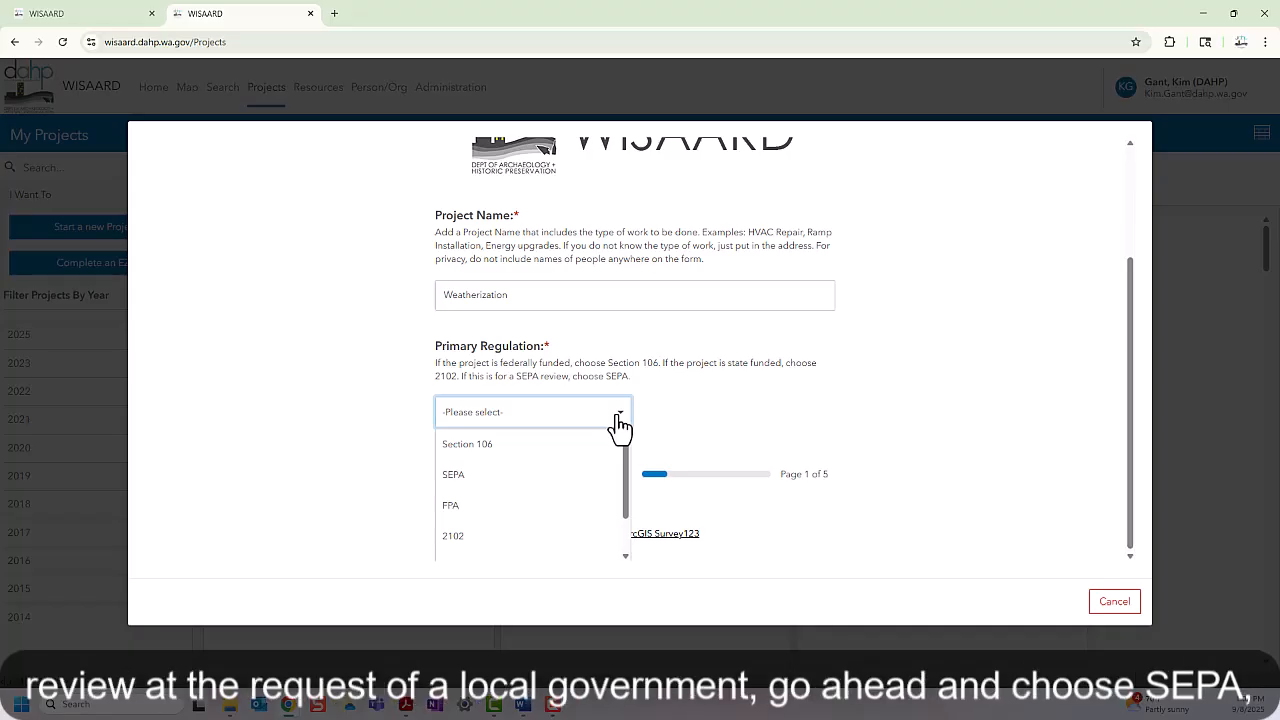
Step: Choose Section 106 as the primary regulation and advance to page 2 of 5
left_click(520, 474)
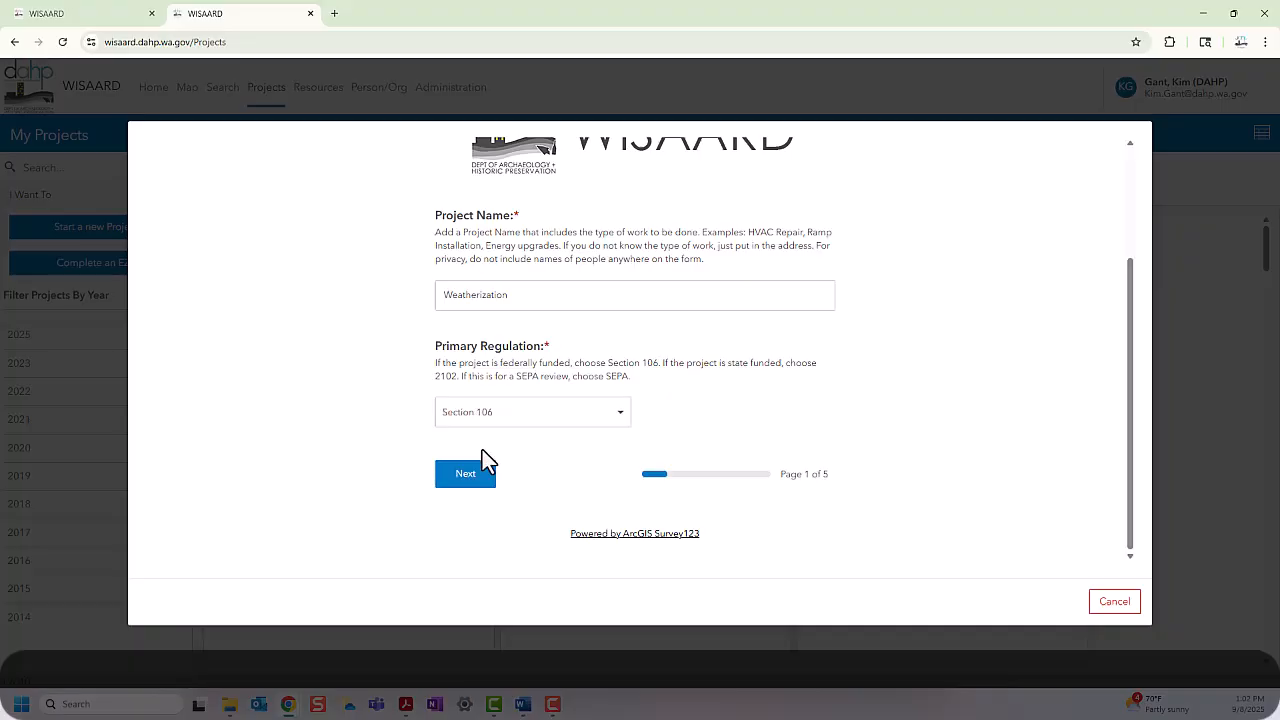
left_click(470, 476)
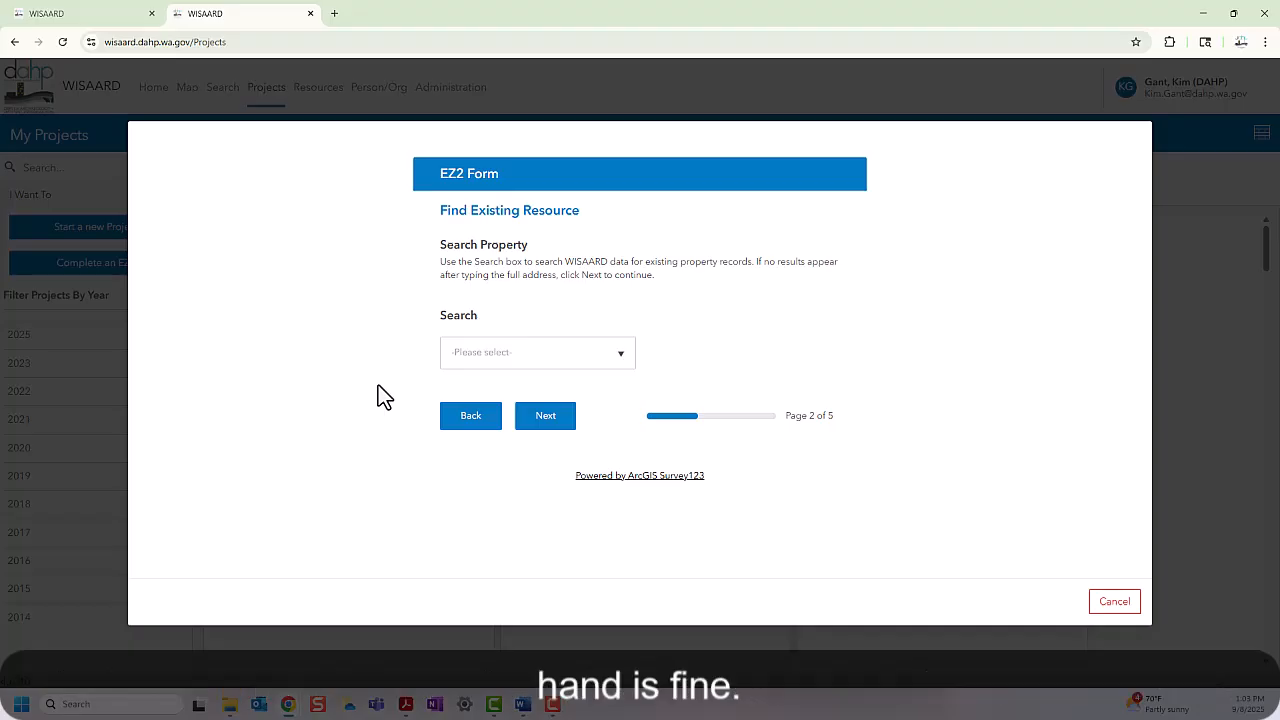
left_click(478, 353)
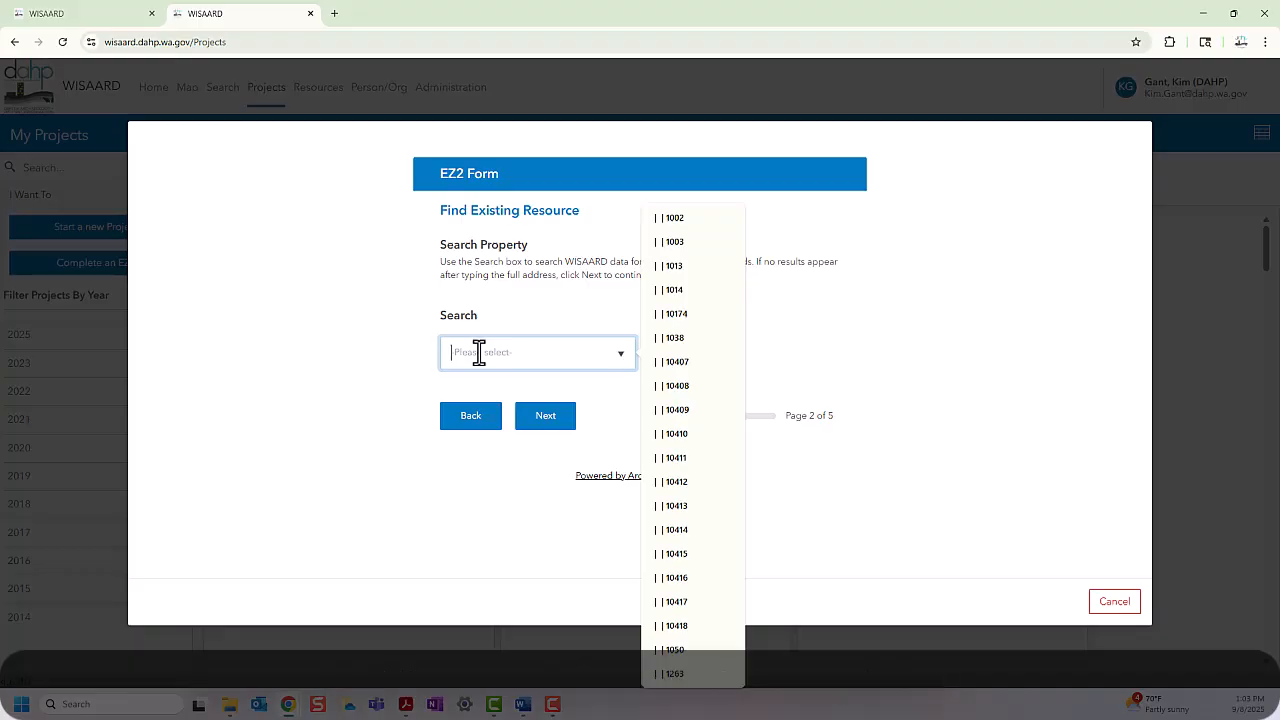
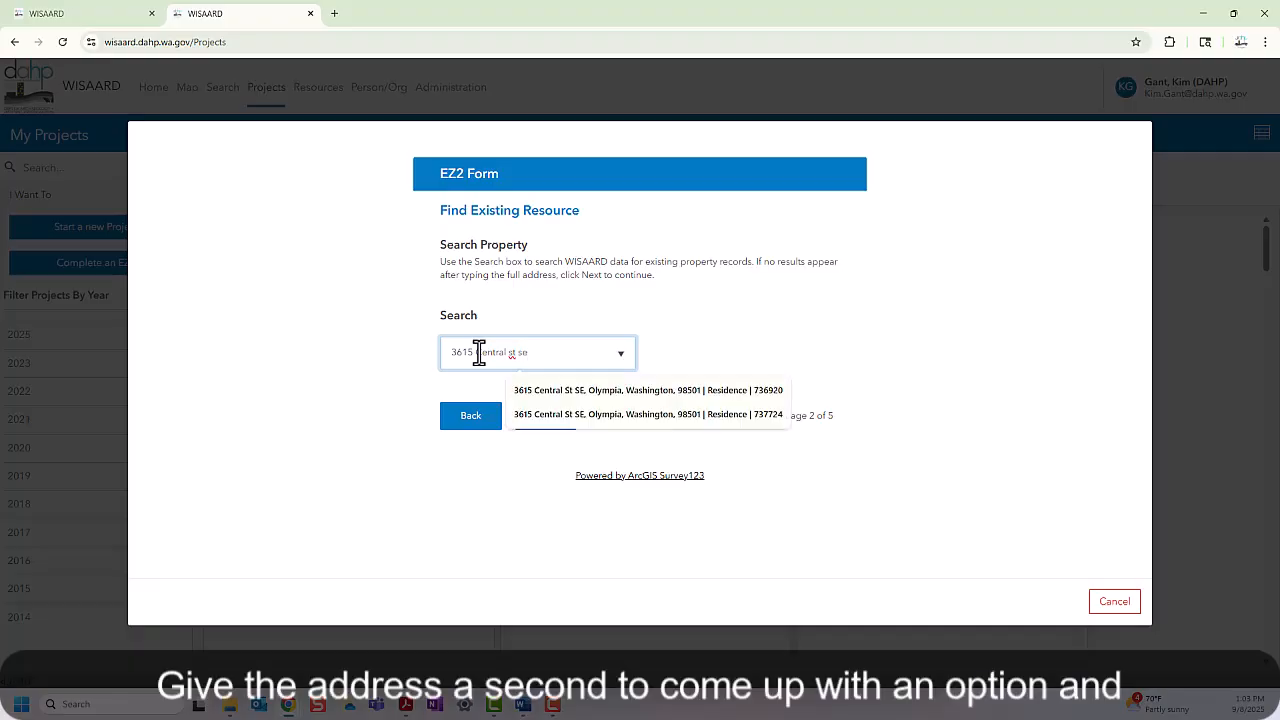
left_click(530, 393)
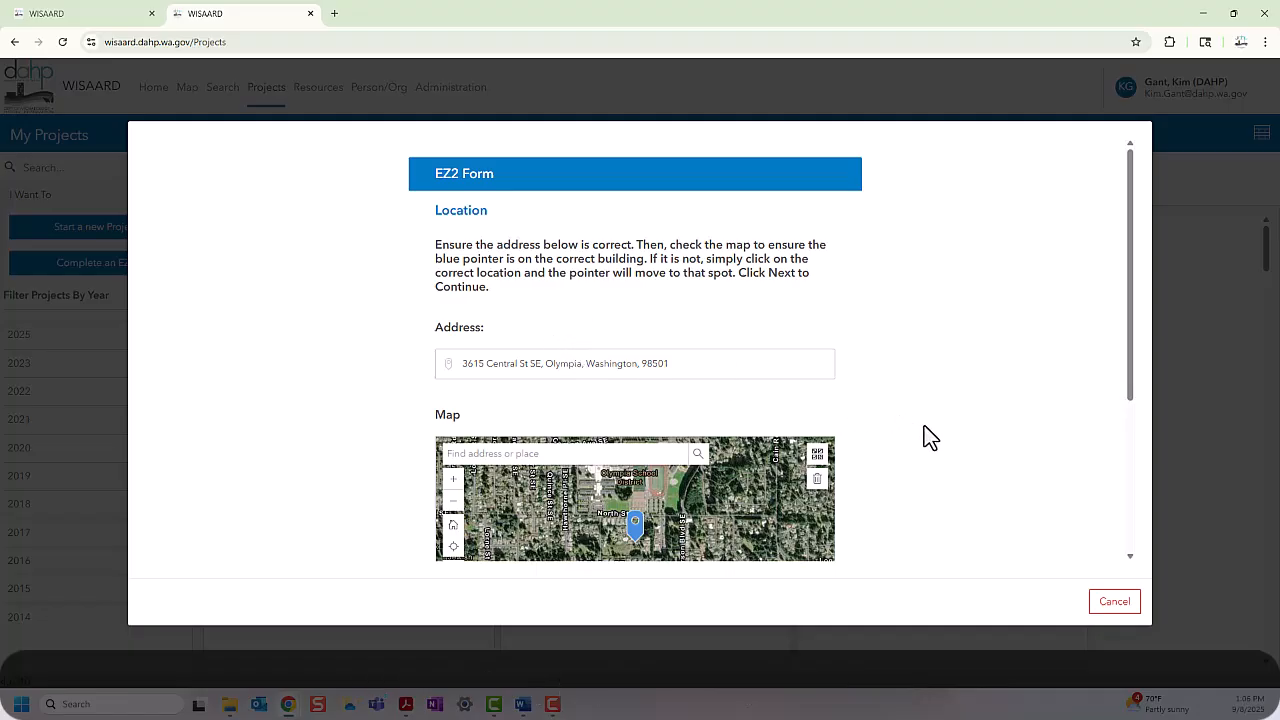
Step: Zoom the map in four levels and move the blue pin onto the correct building
scroll(924, 425, "down", 2)
scroll(925, 428, "down", 2)
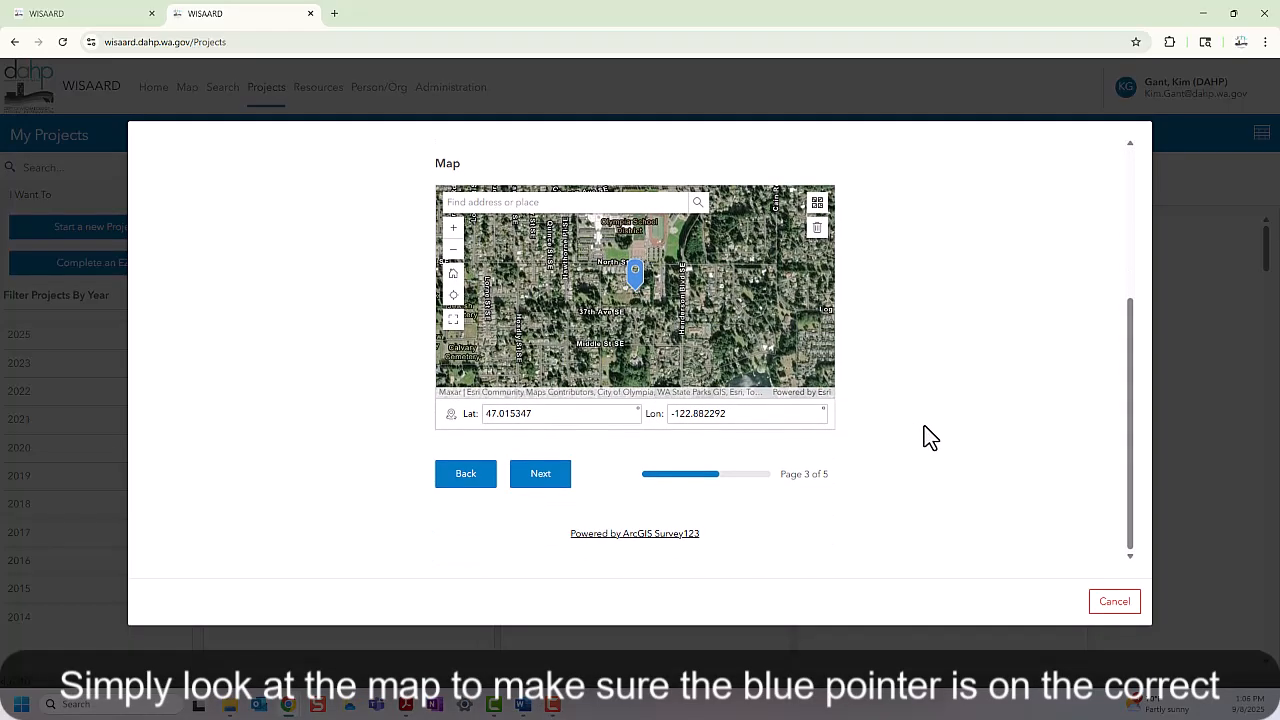
scroll(925, 428, "up", 1)
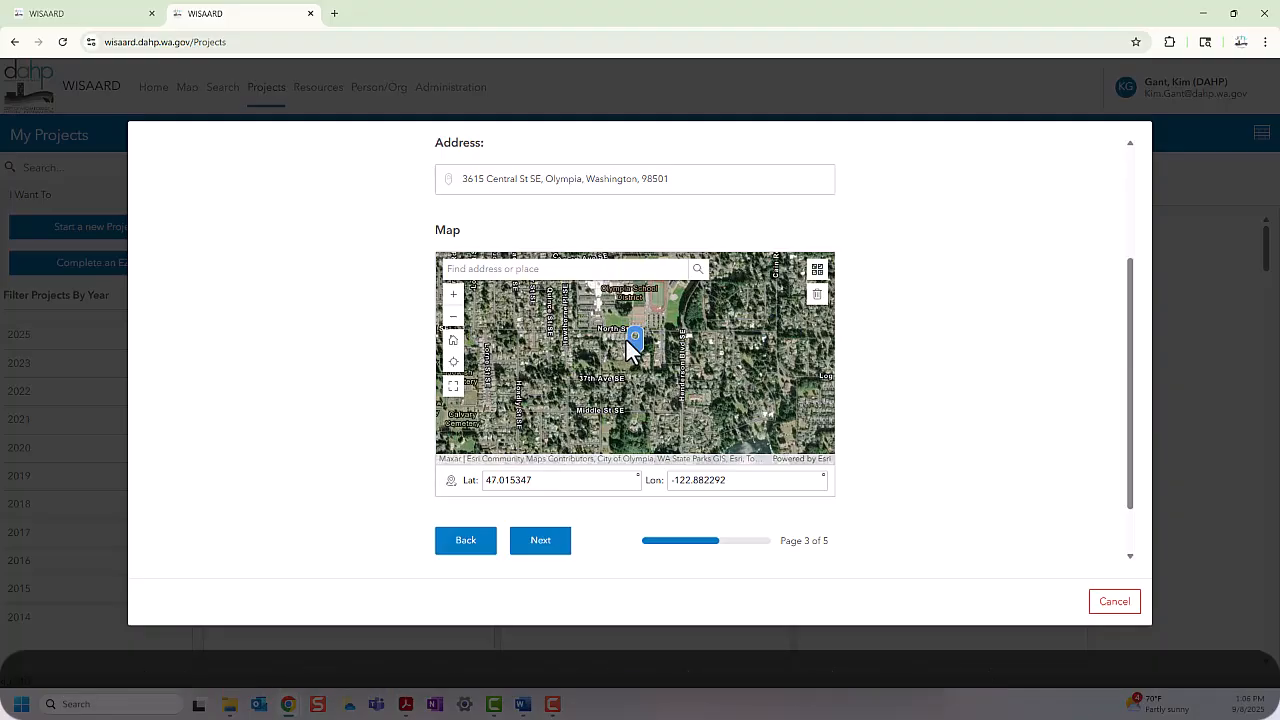
left_click(454, 300)
left_click(454, 300)
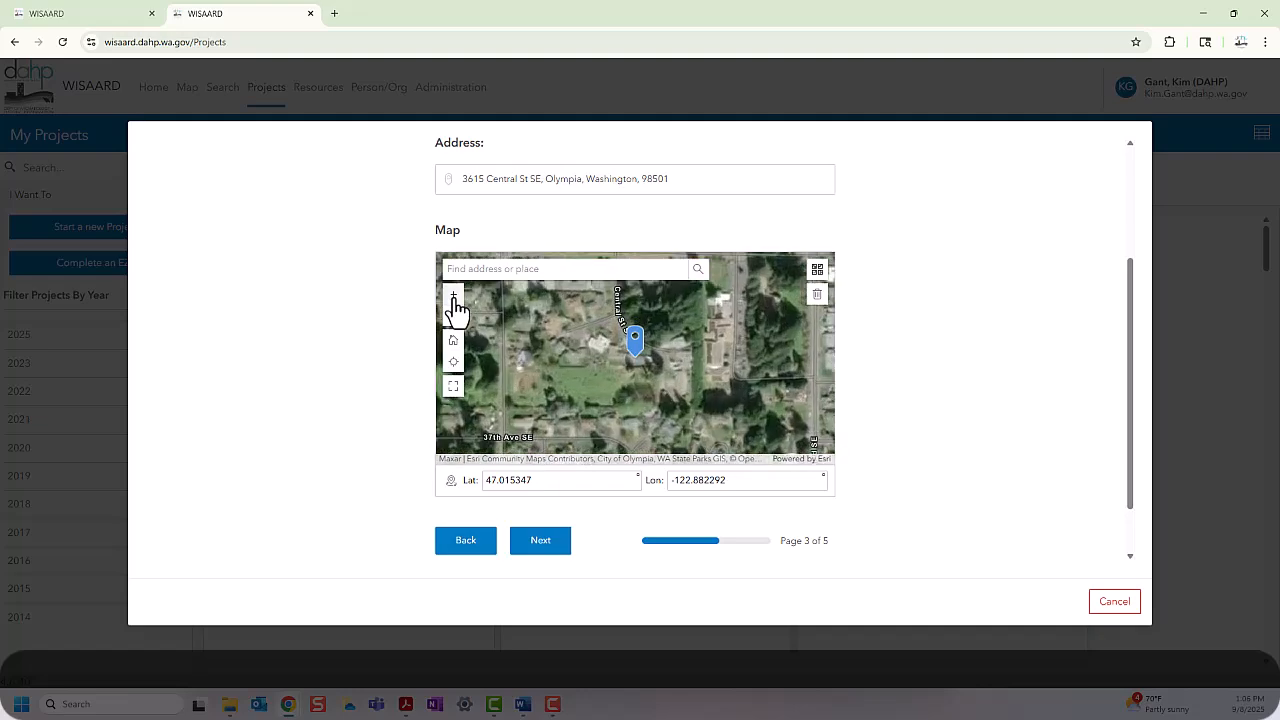
left_click(454, 300)
left_click(454, 300)
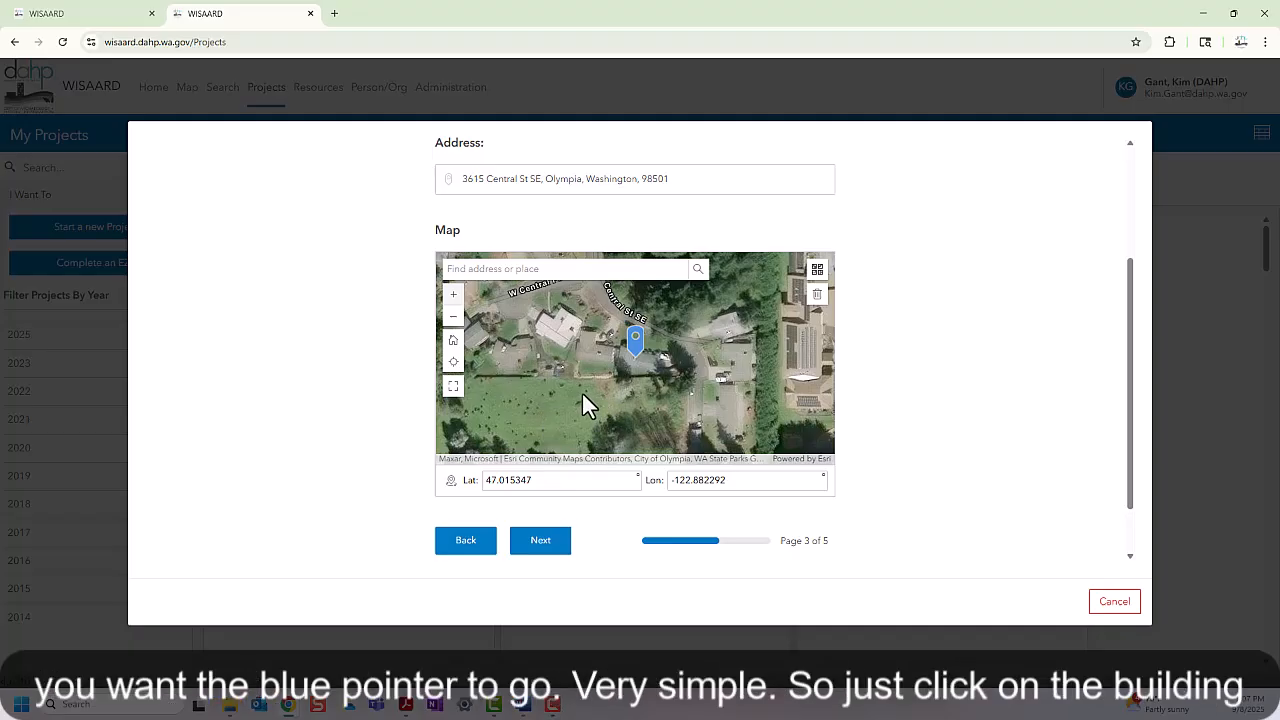
left_click(595, 343)
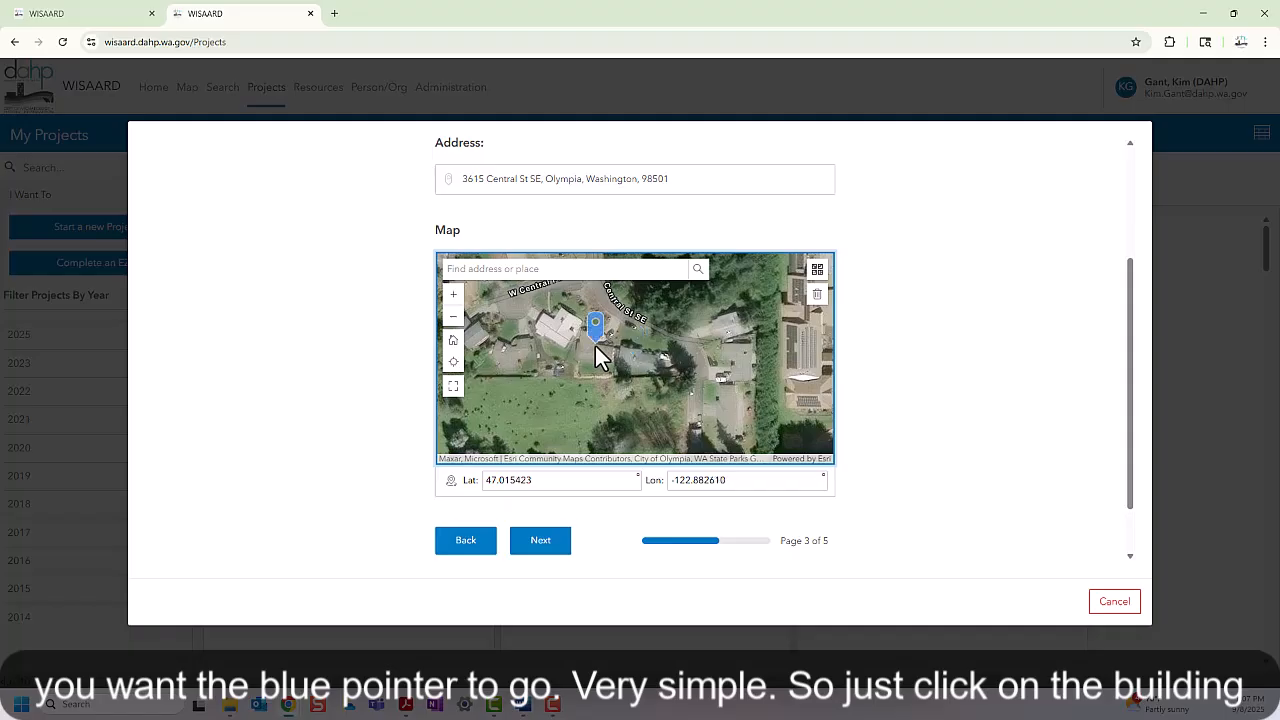
left_click(552, 324)
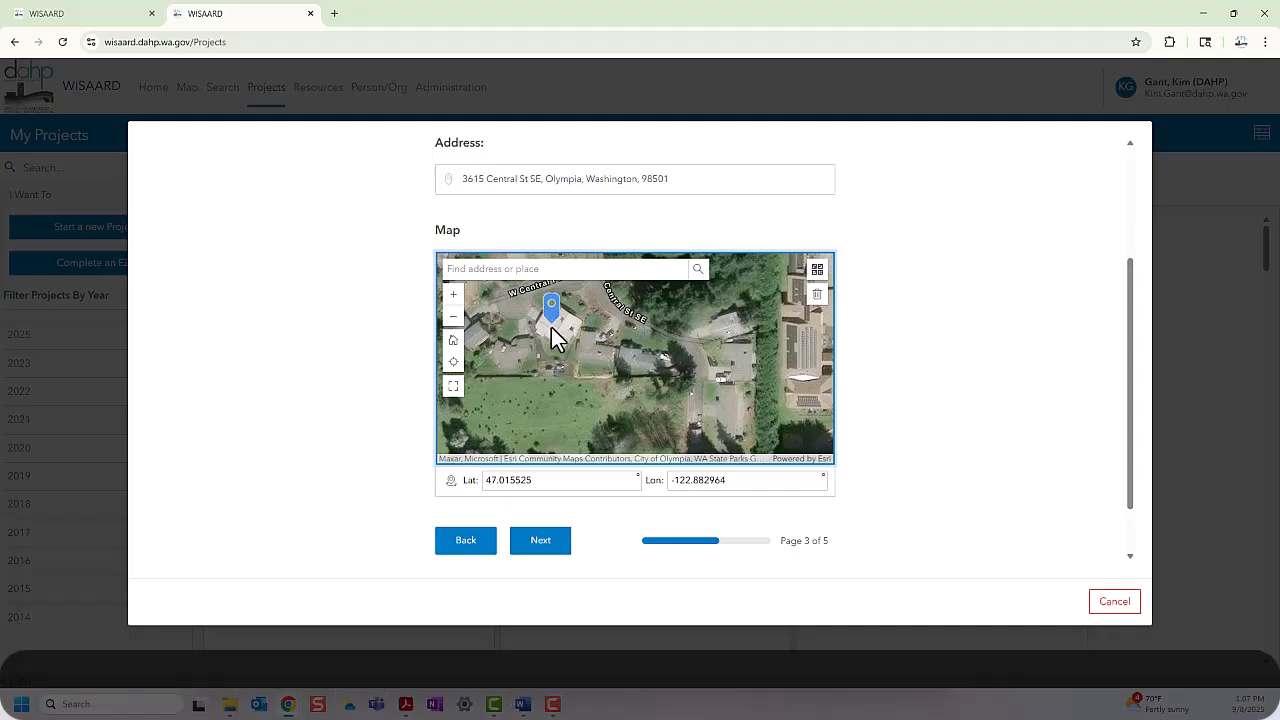
left_click(639, 355)
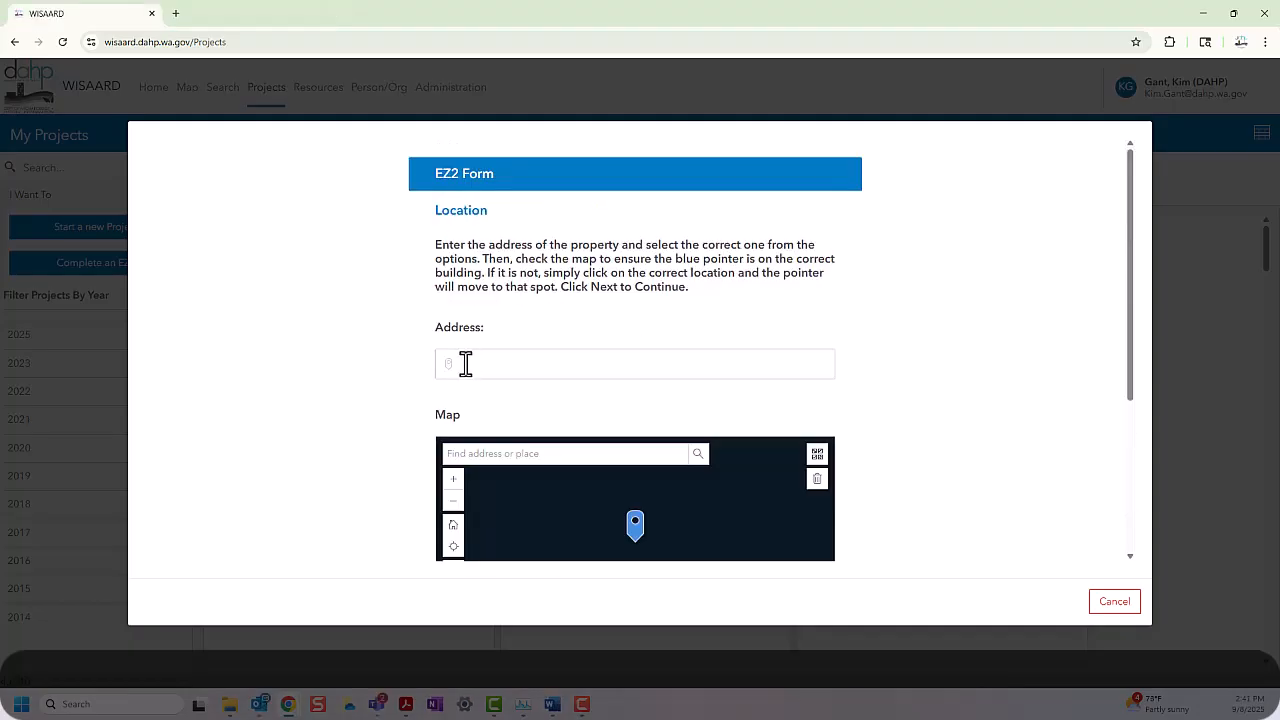
left_click(467, 365)
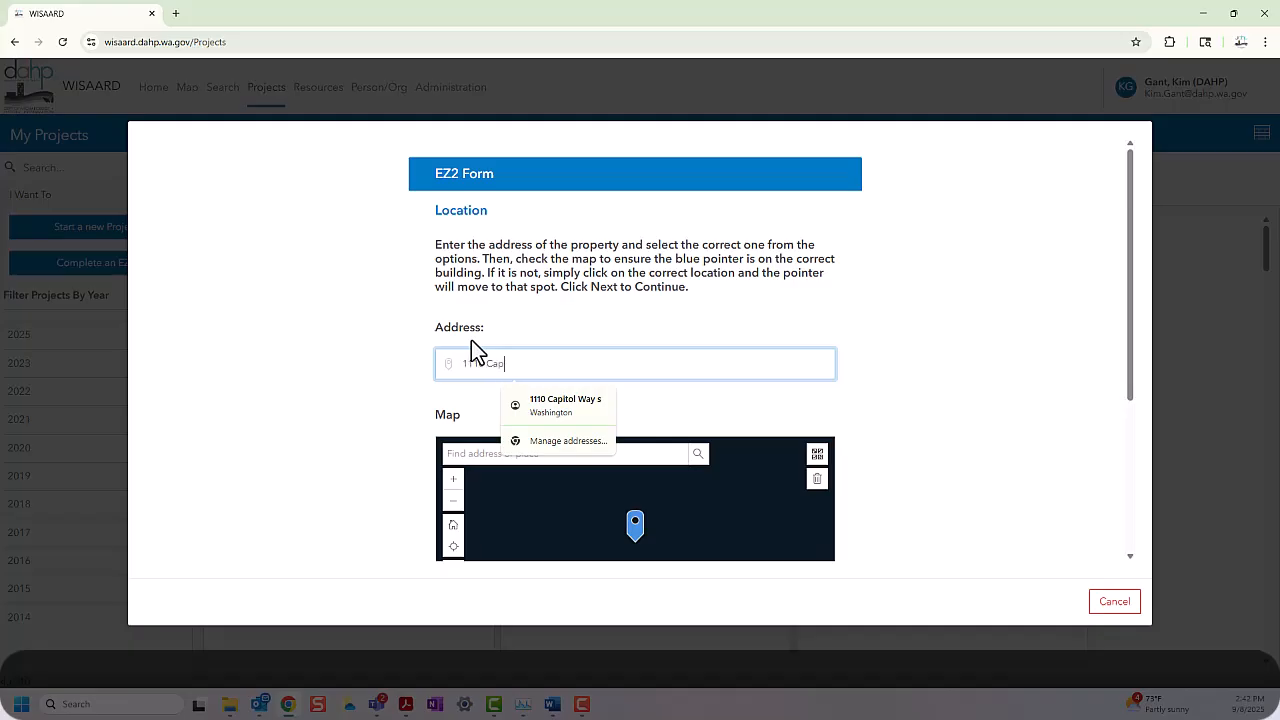
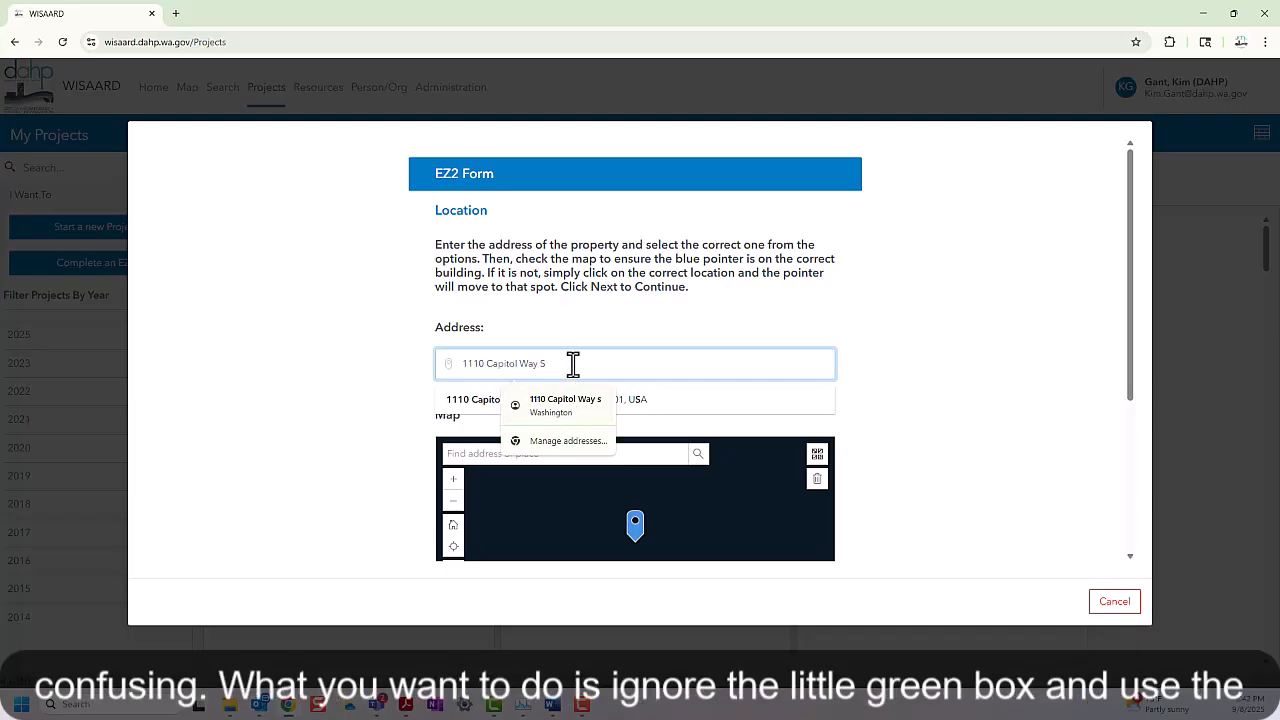
left_click(467, 401)
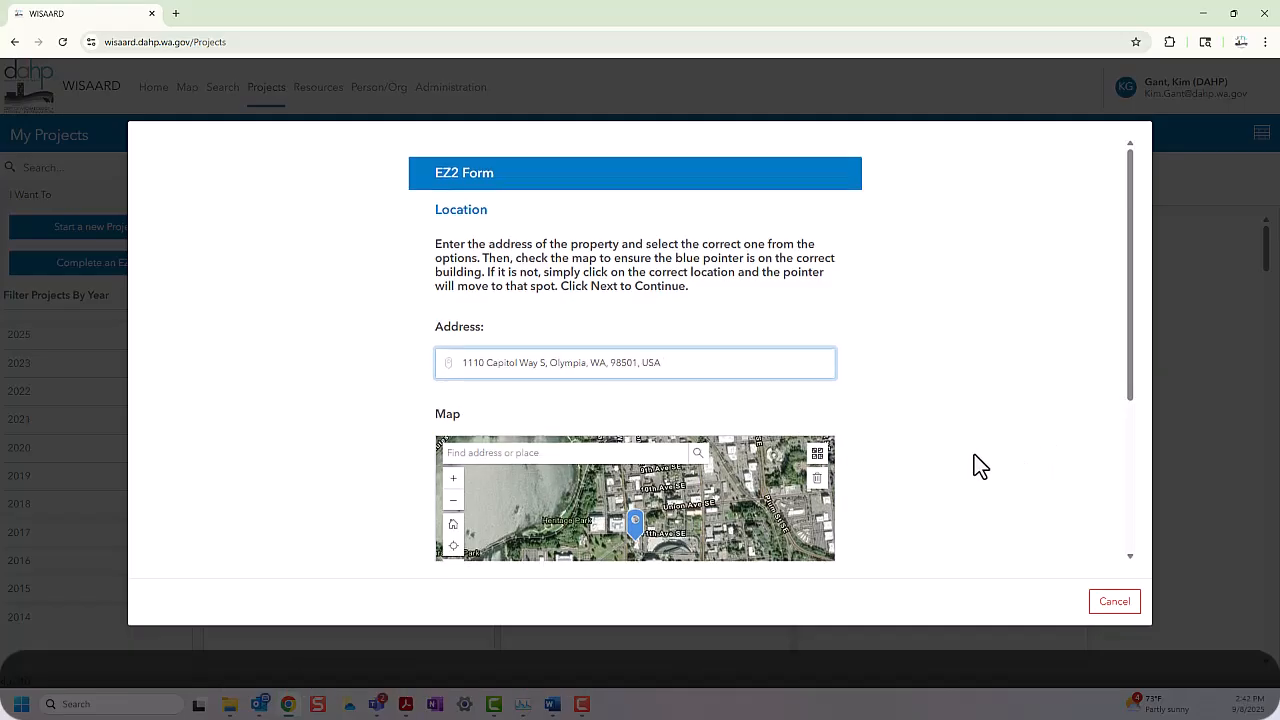
scroll(974, 454, "down", 1)
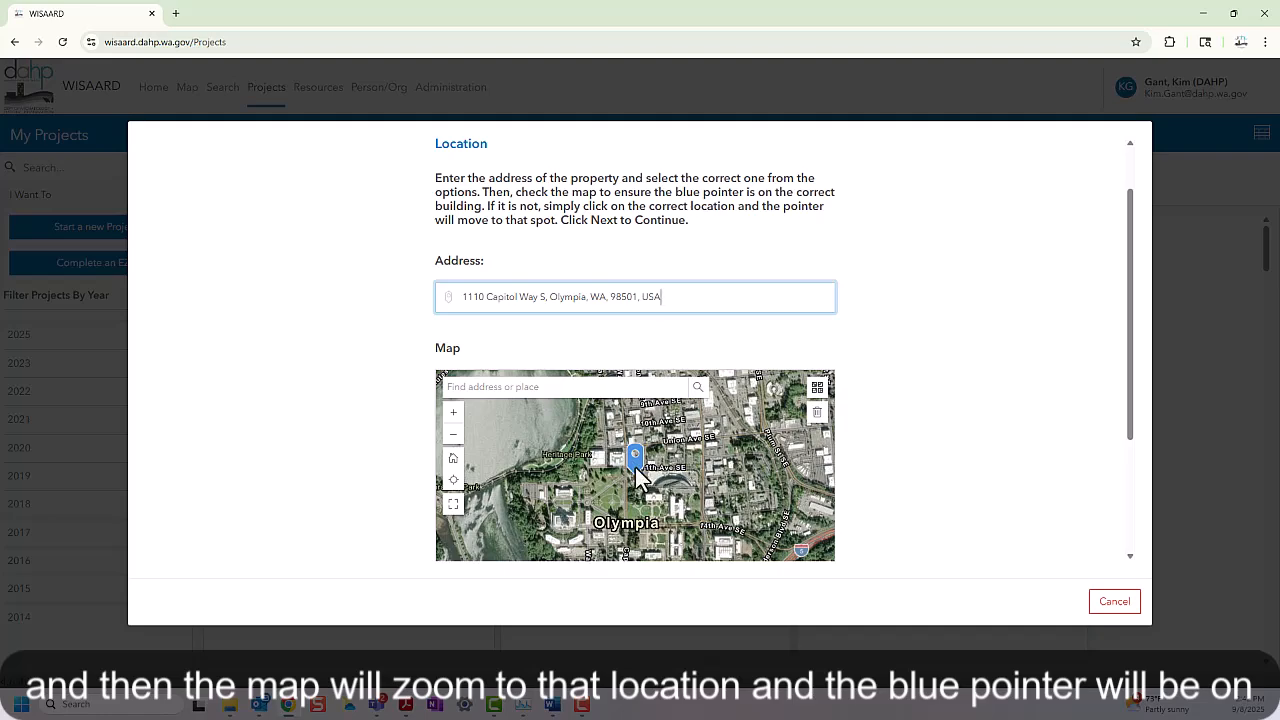
scroll(913, 477, "down", 2)
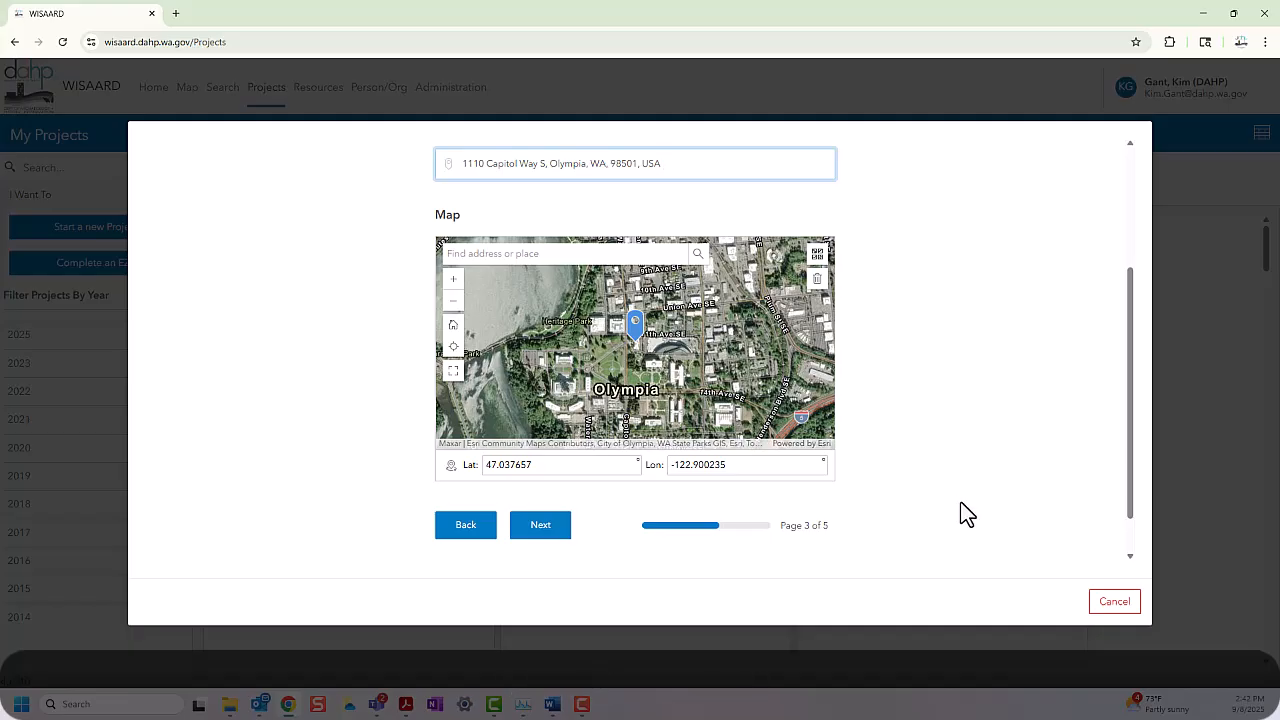
left_click(545, 528)
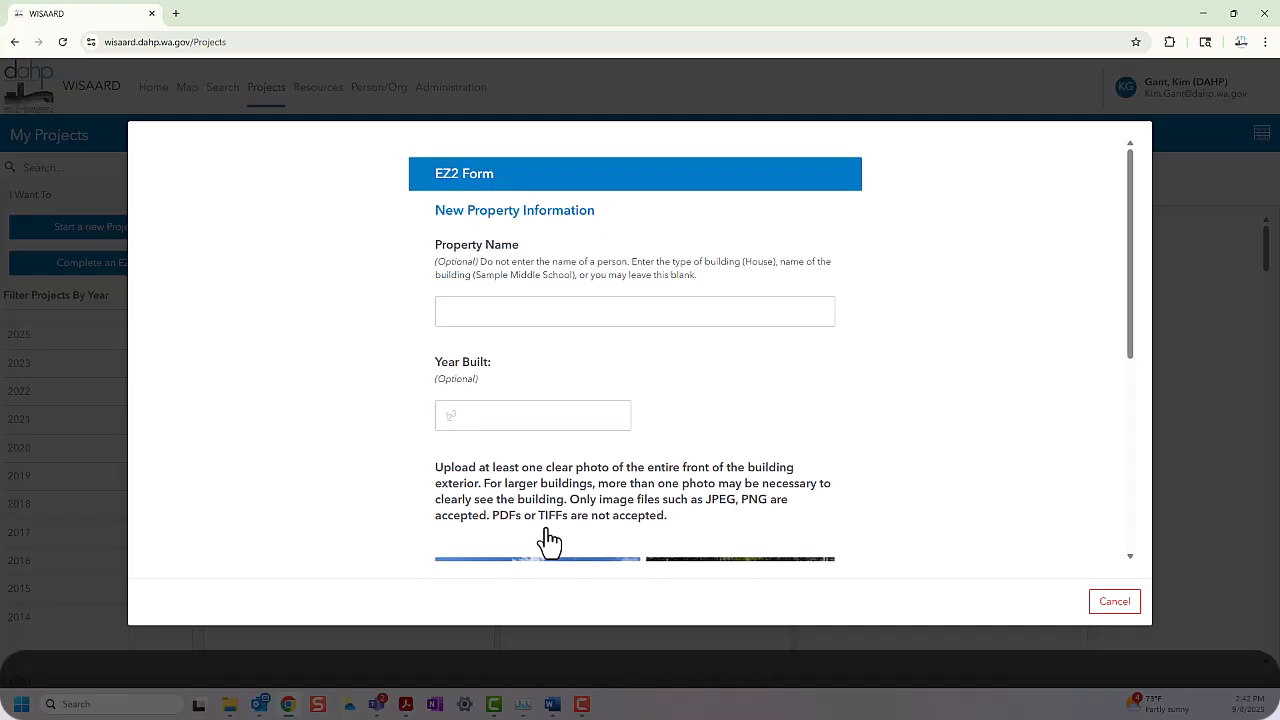
Step: Fill in Property Name 'House' and Year Built 1946
scroll(991, 516, "down", 1)
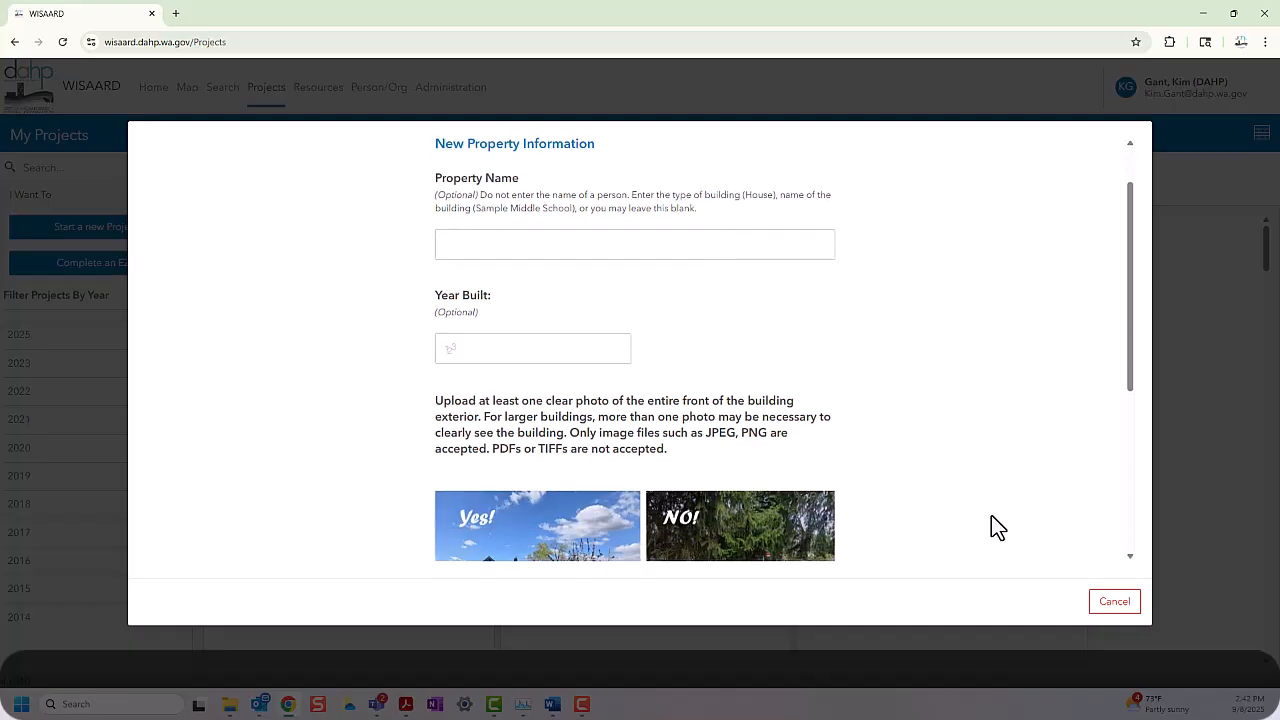
scroll(991, 516, "up", 1)
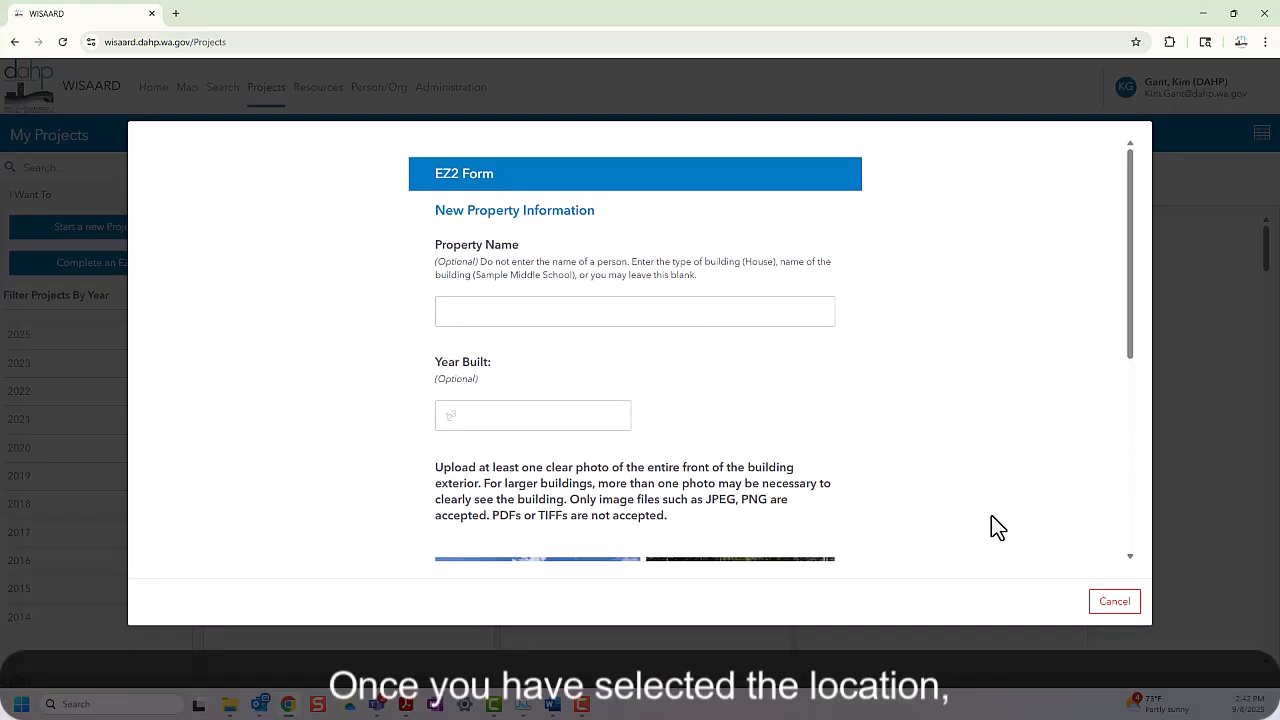
left_click(469, 306)
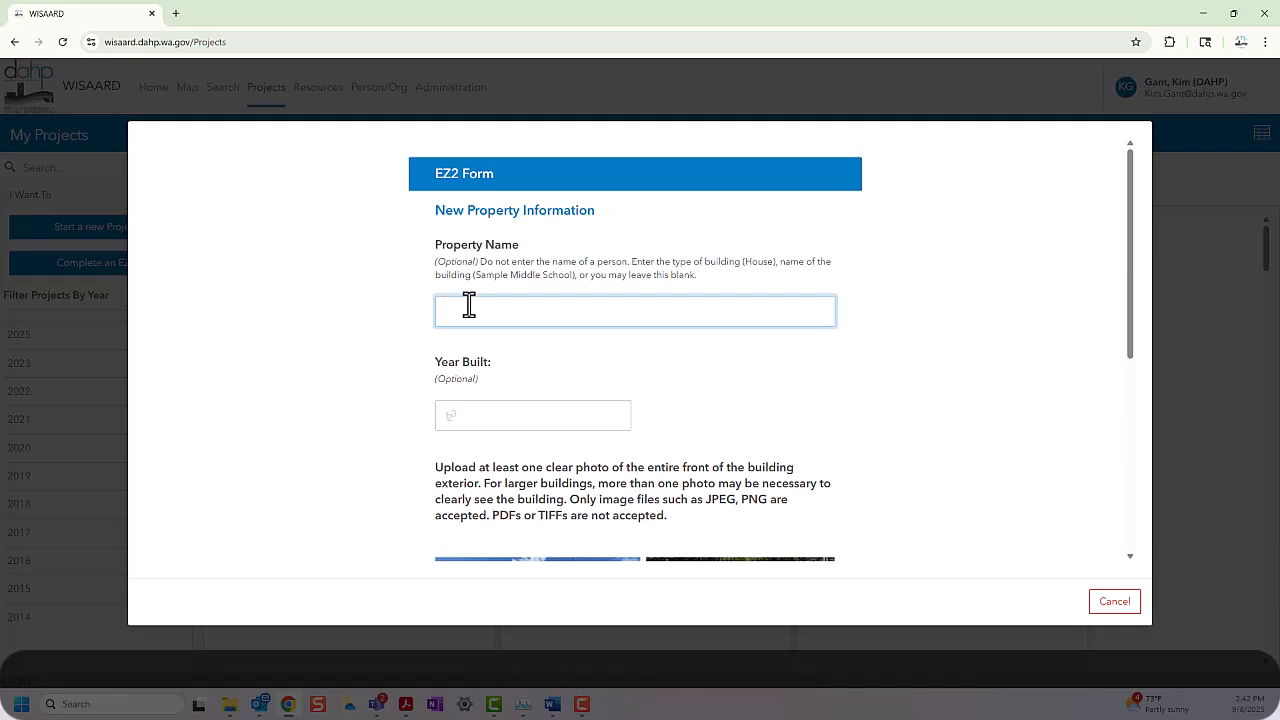
type("Hou")
type("u")
type("se")
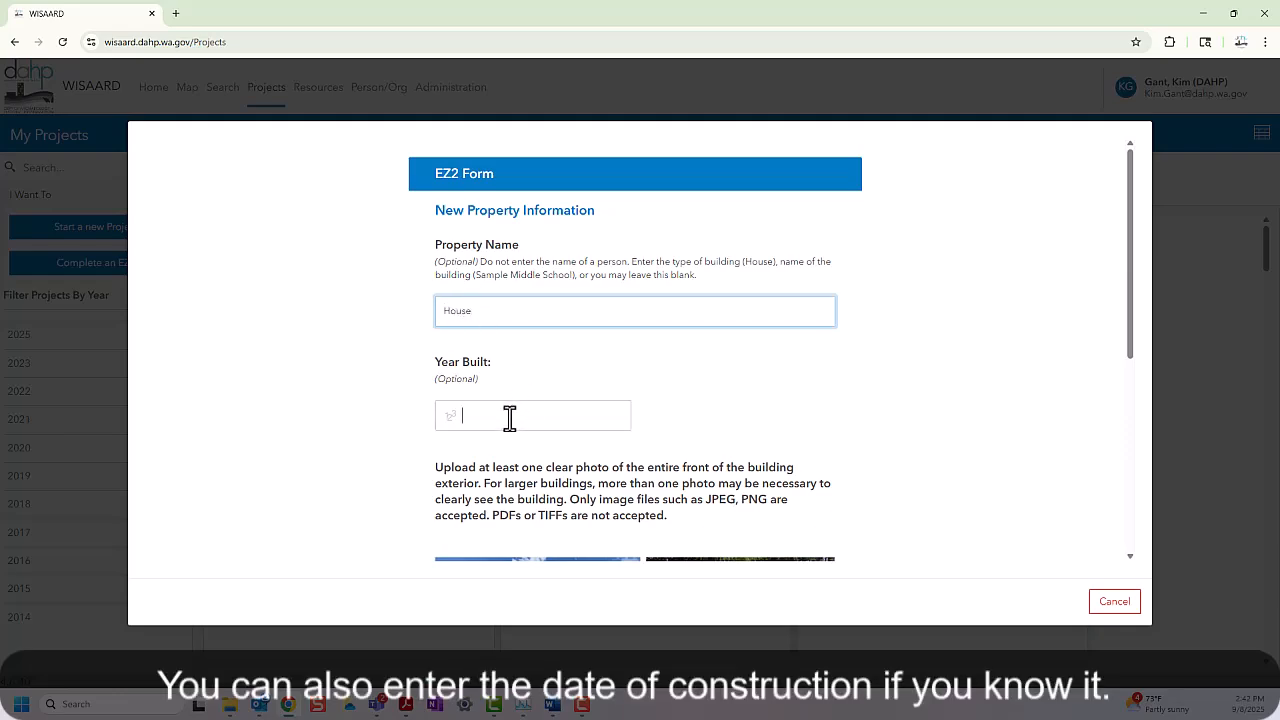
left_click(509, 416)
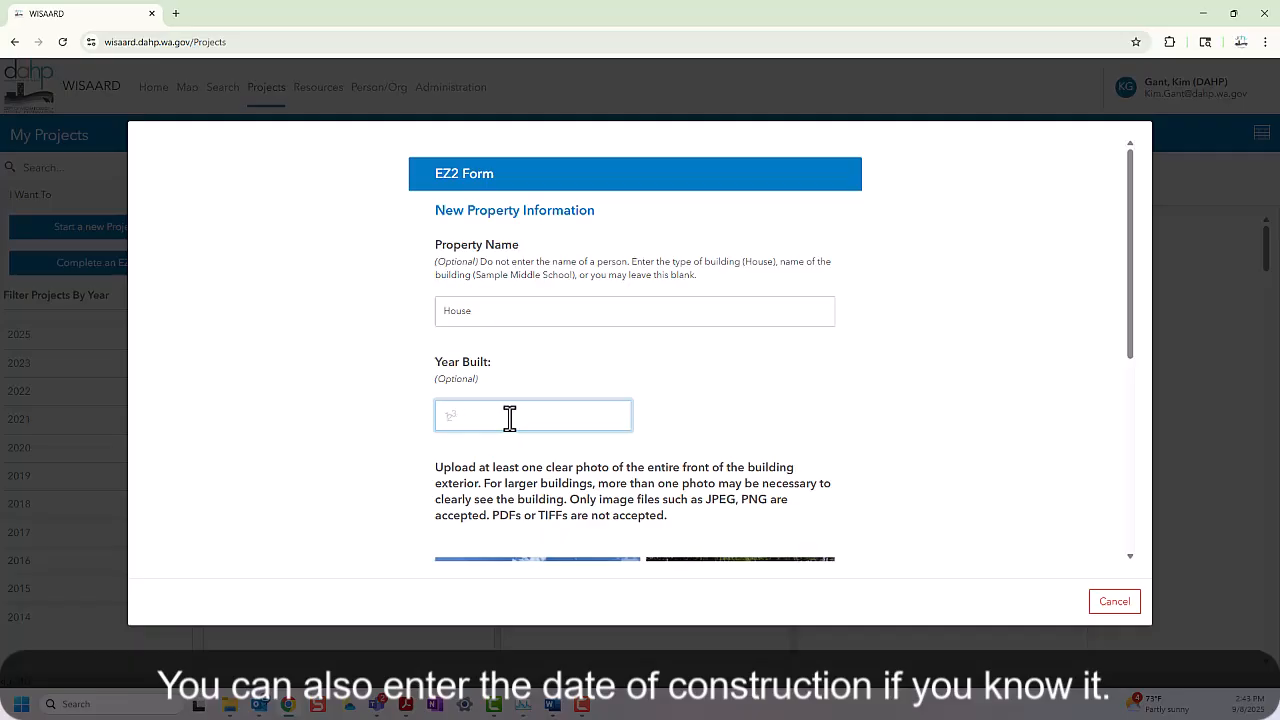
type("1946")
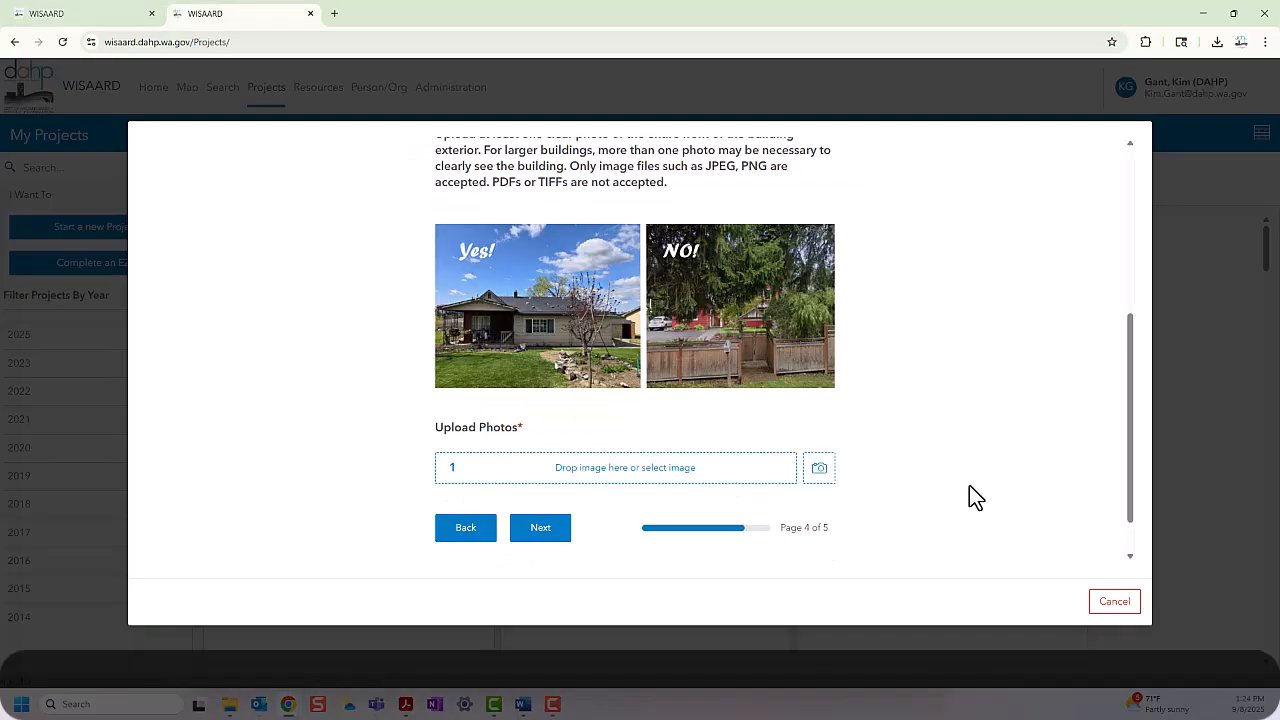
scroll(969, 485, "up", 2)
scroll(969, 485, "down", 2)
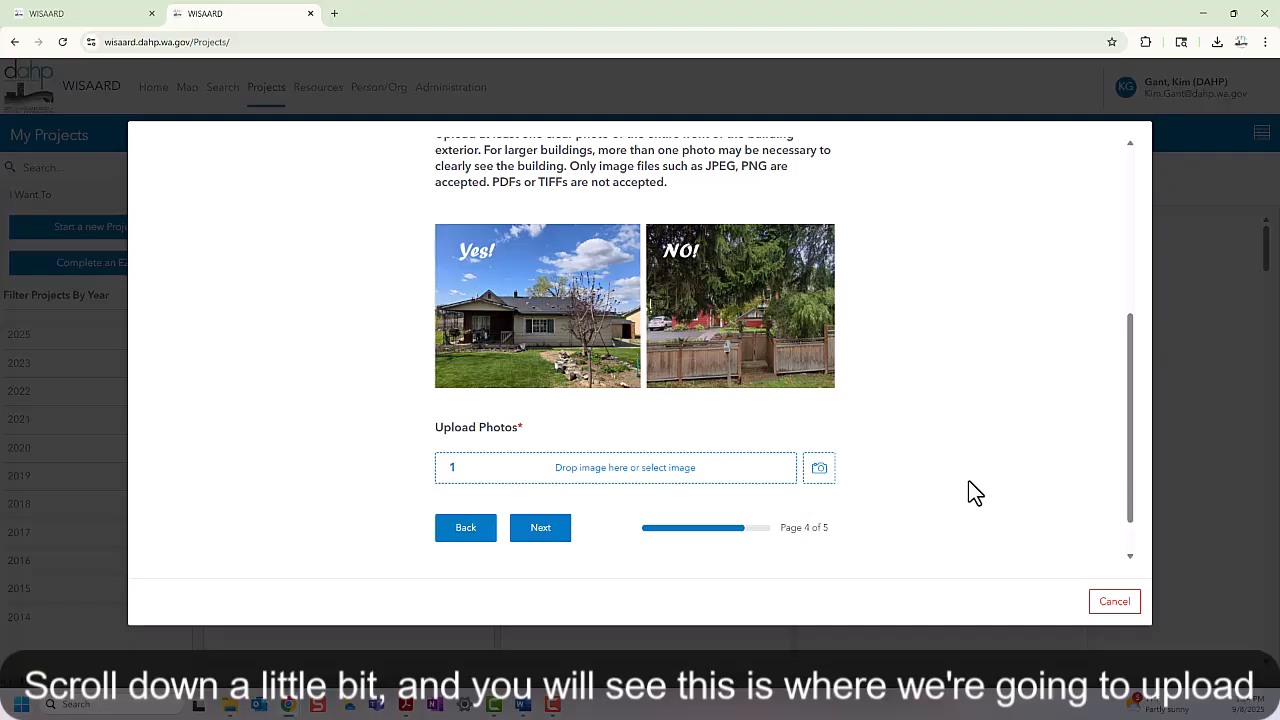
scroll(975, 492, "up", 1)
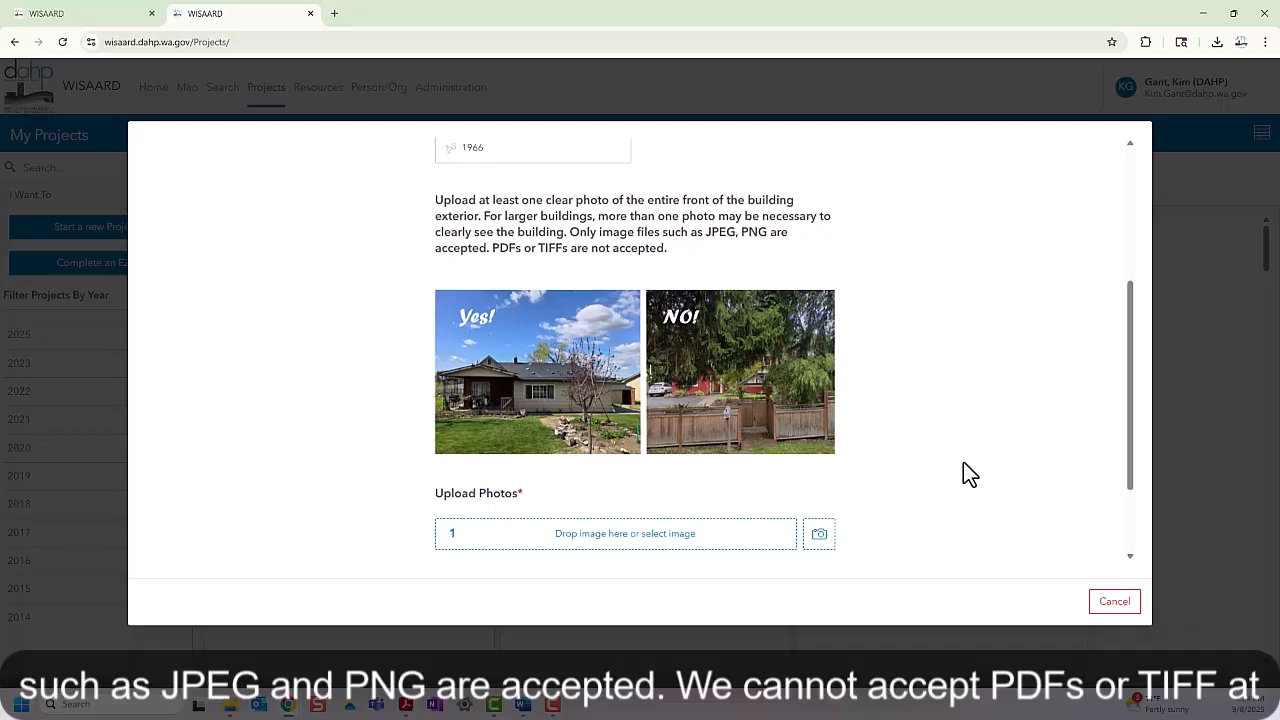
scroll(963, 474, "down", 1)
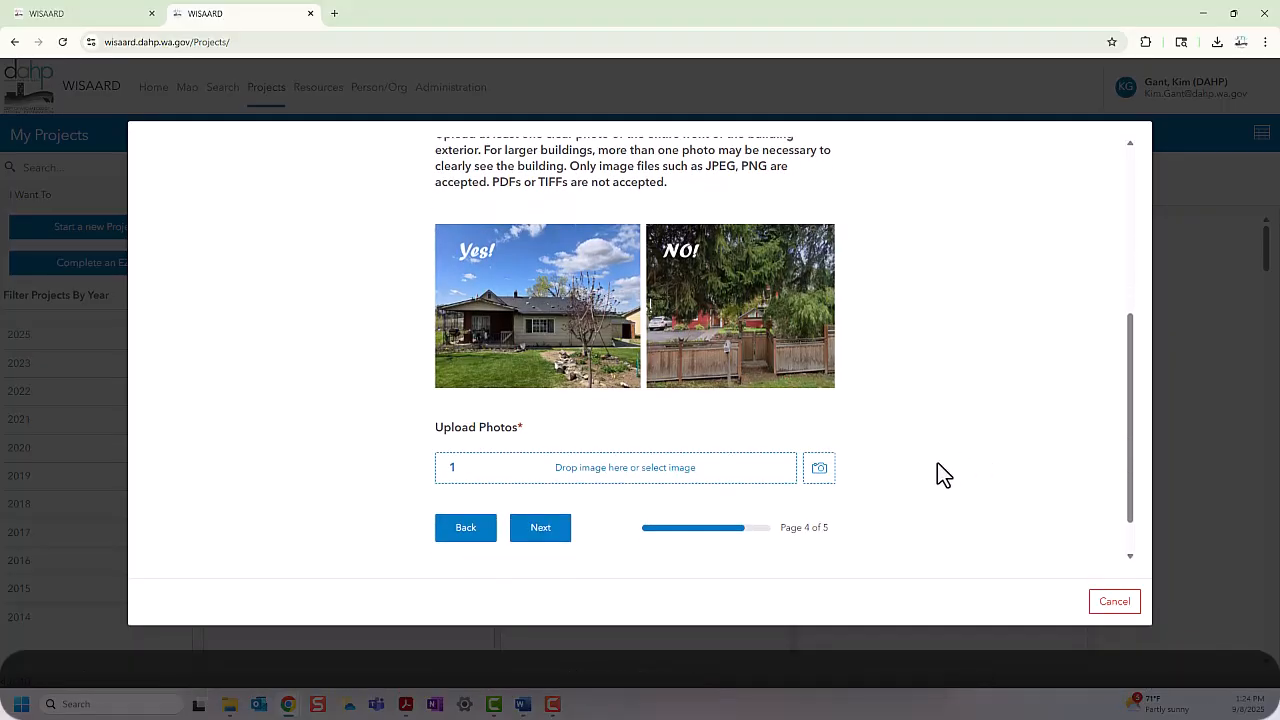
Step: Upload photo 4016c859-city-22628-163f5960d9a.jpg and continue to the Property Preview page
left_click(630, 484)
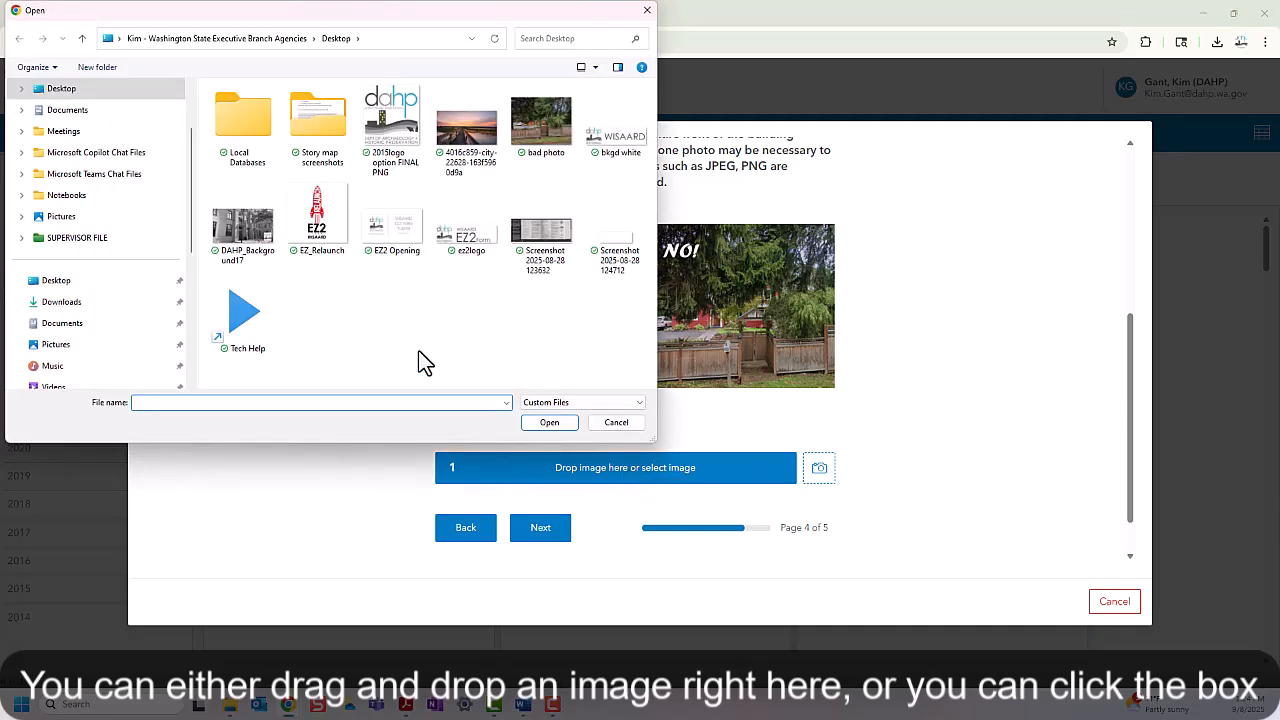
left_click(465, 160)
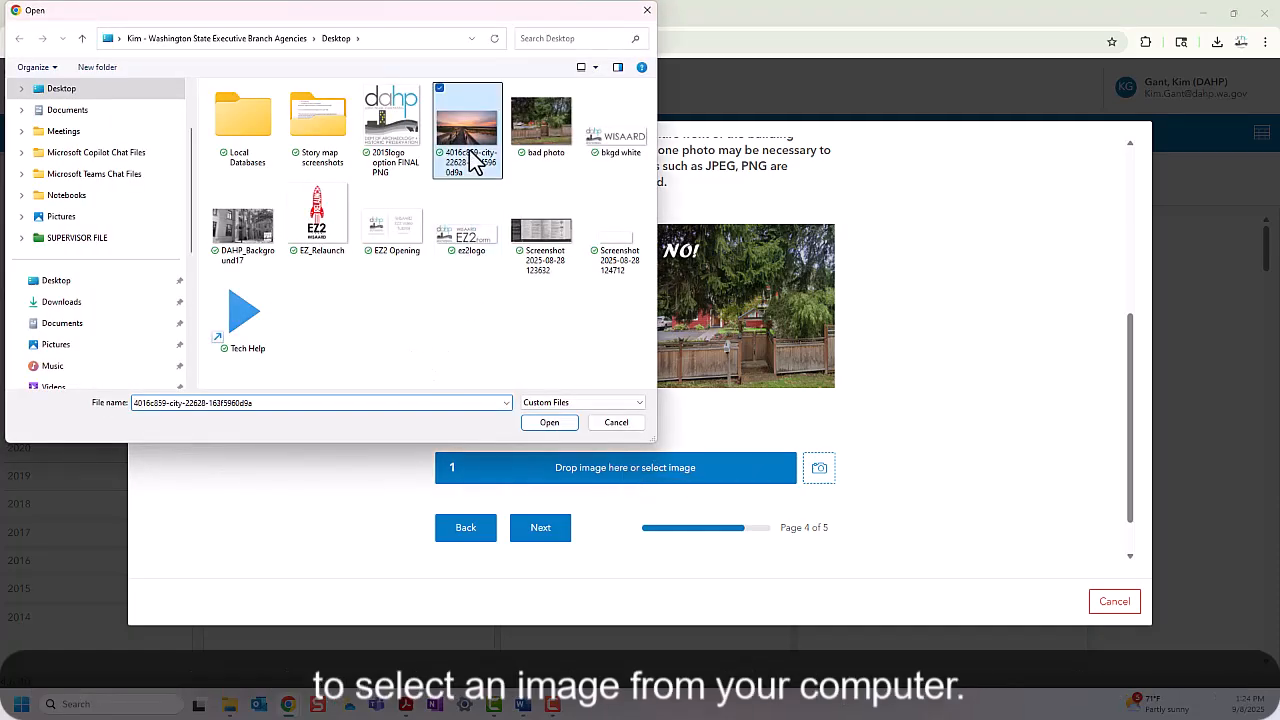
left_click(550, 422)
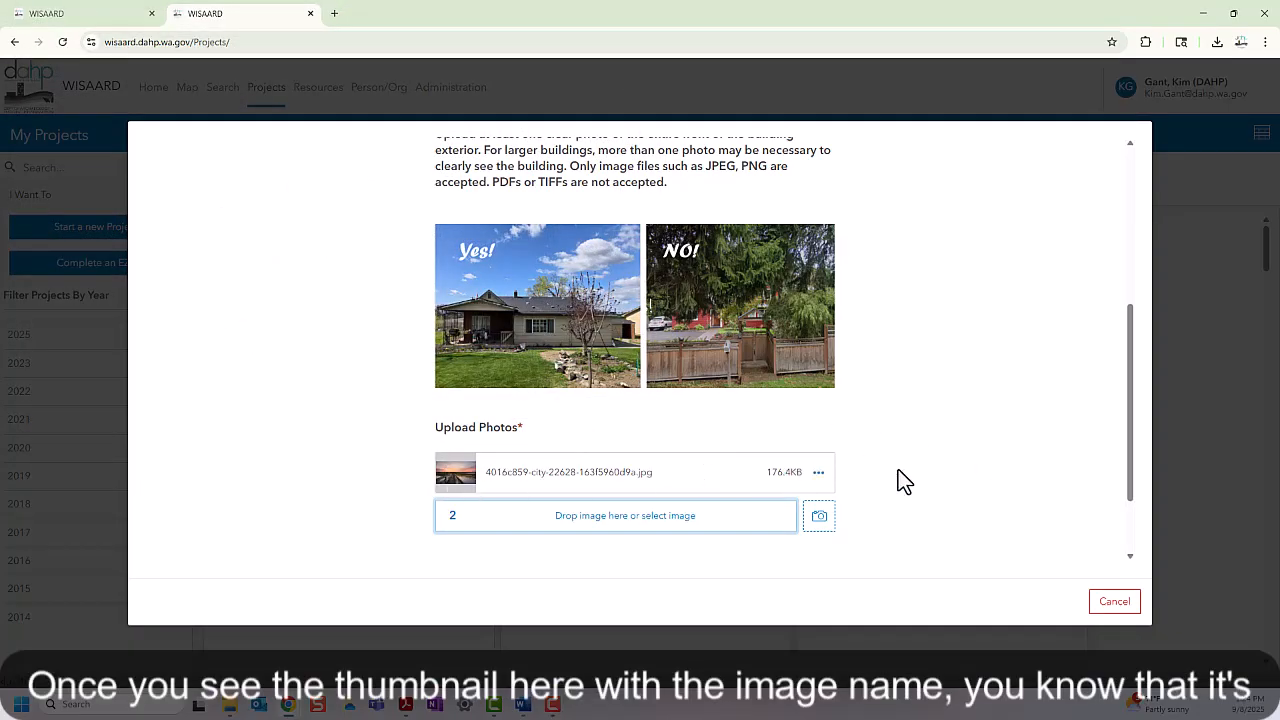
scroll(901, 477, "down", 2)
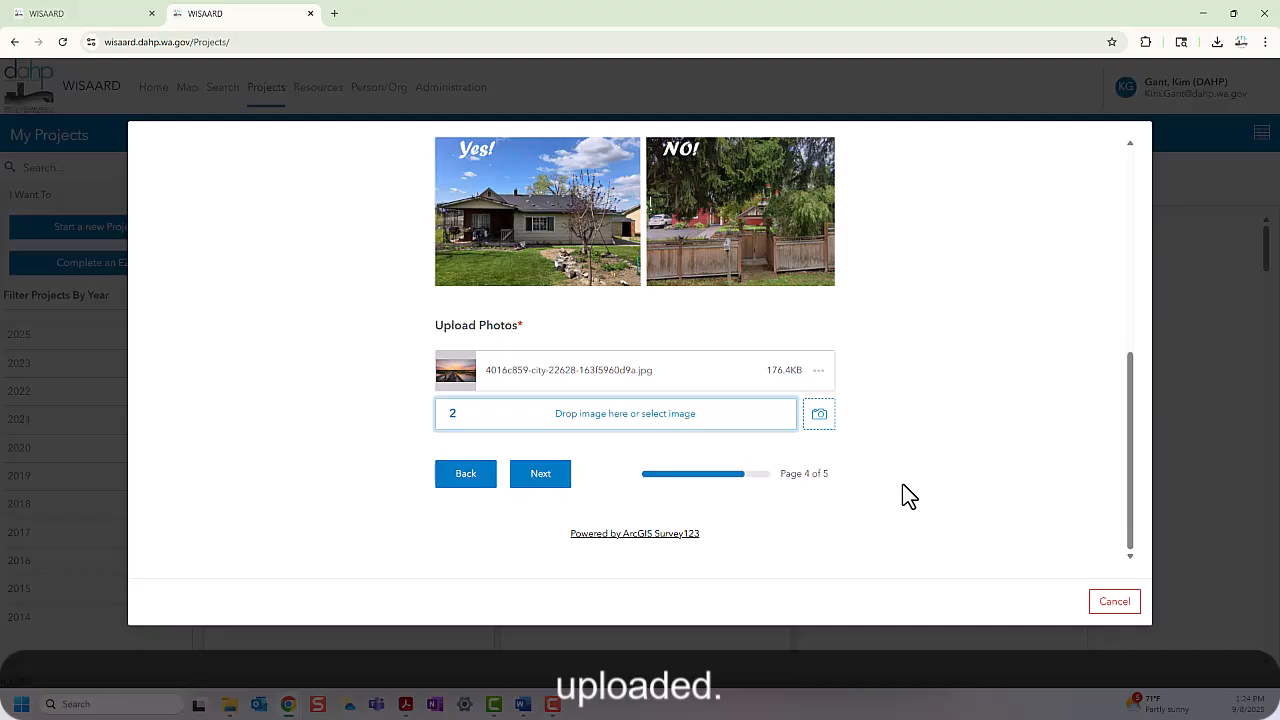
left_click(540, 476)
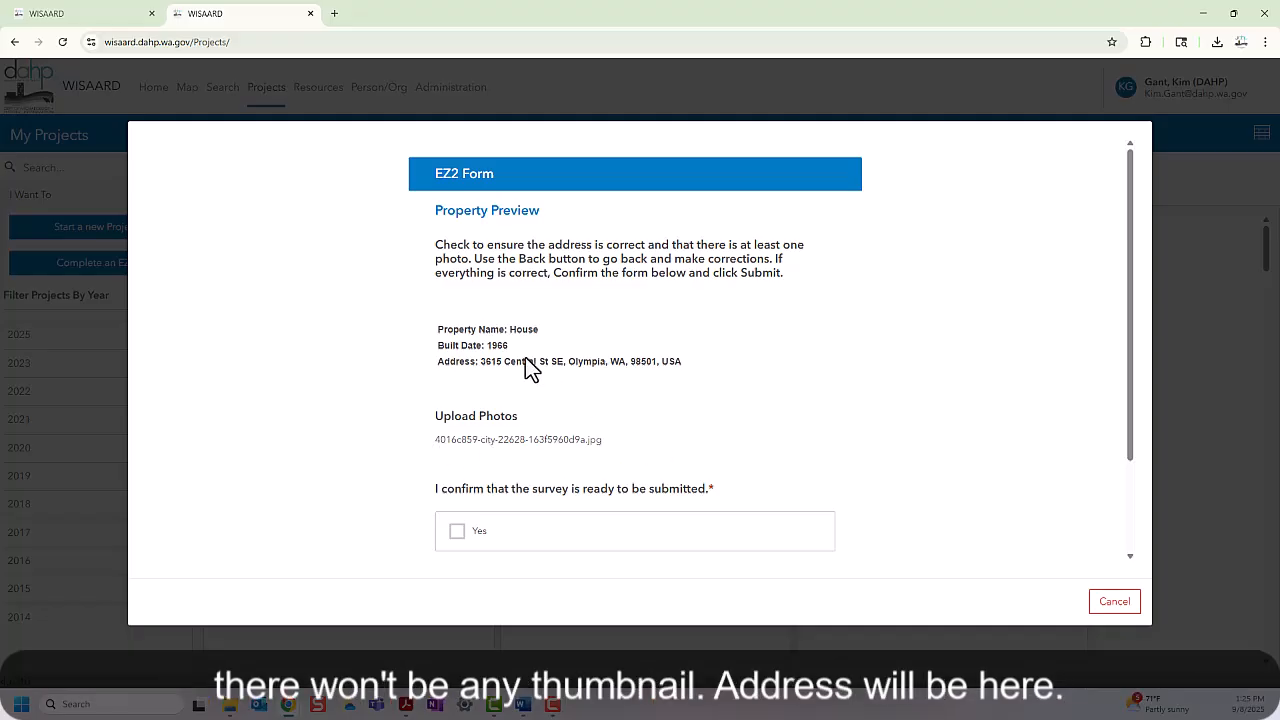
Step: Tick Yes to confirm the survey is ready, then submit the EZ2 form
scroll(900, 470, "down", 2)
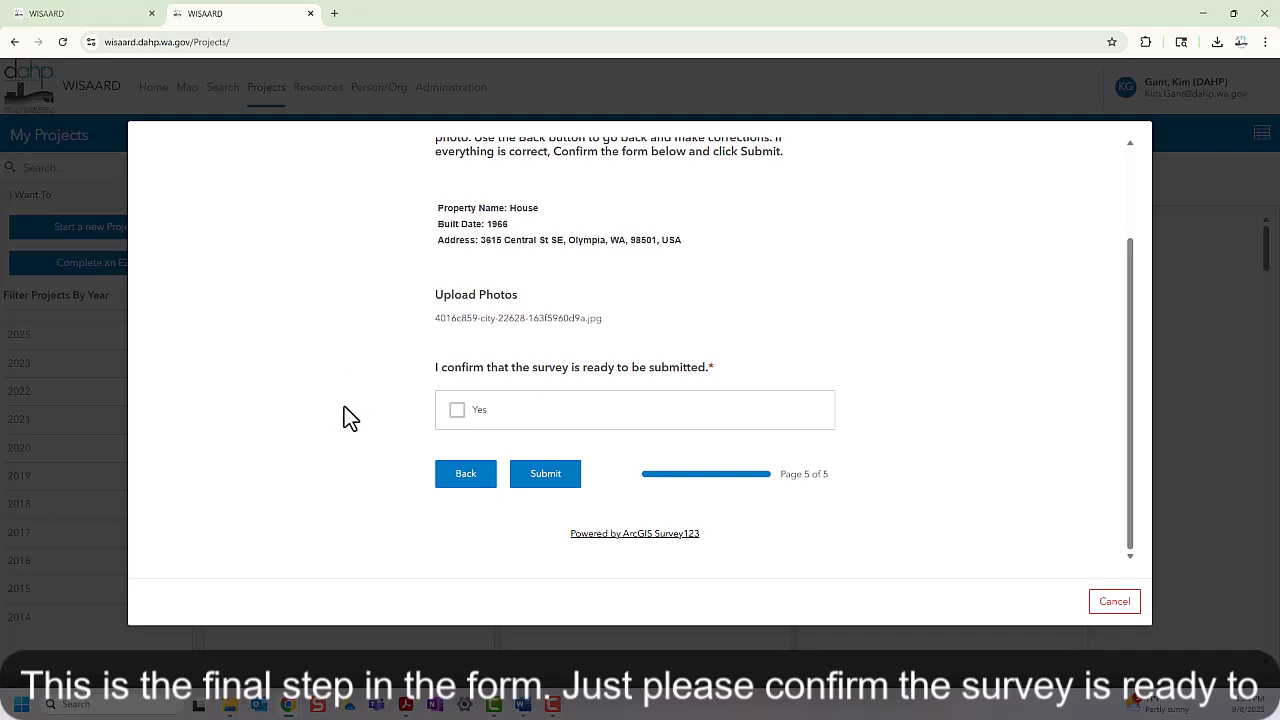
left_click(457, 412)
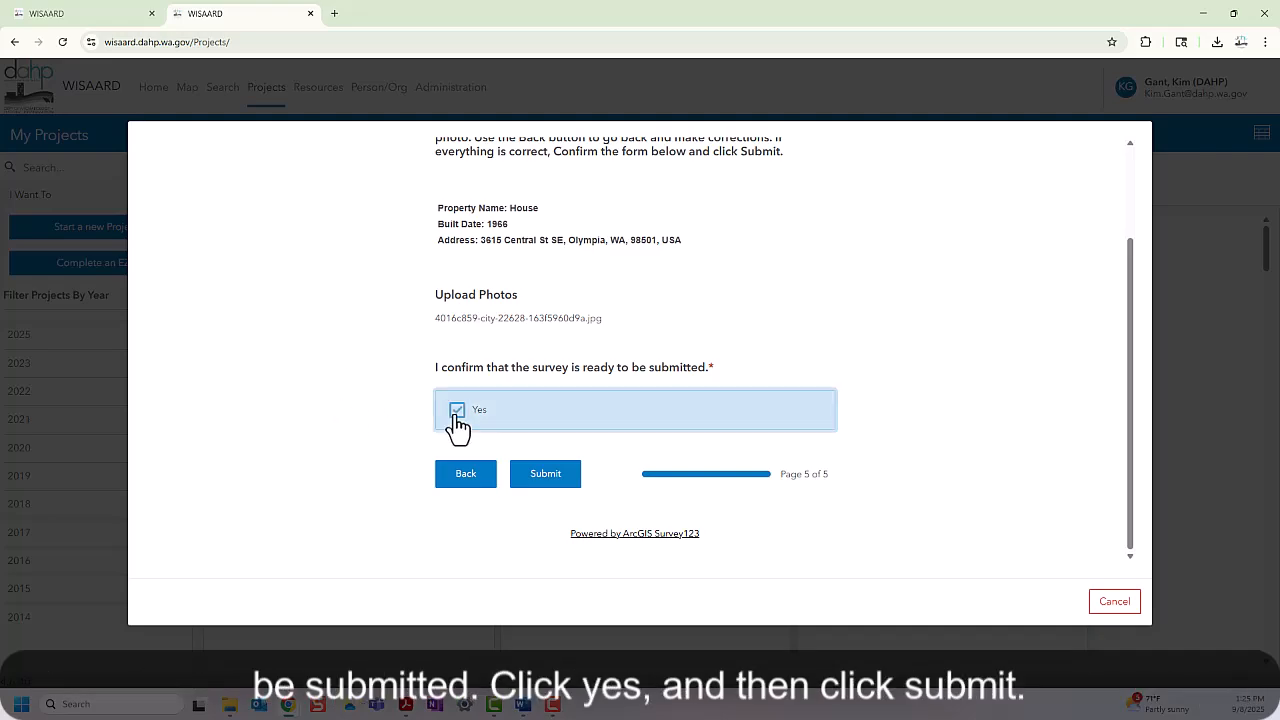
left_click(558, 482)
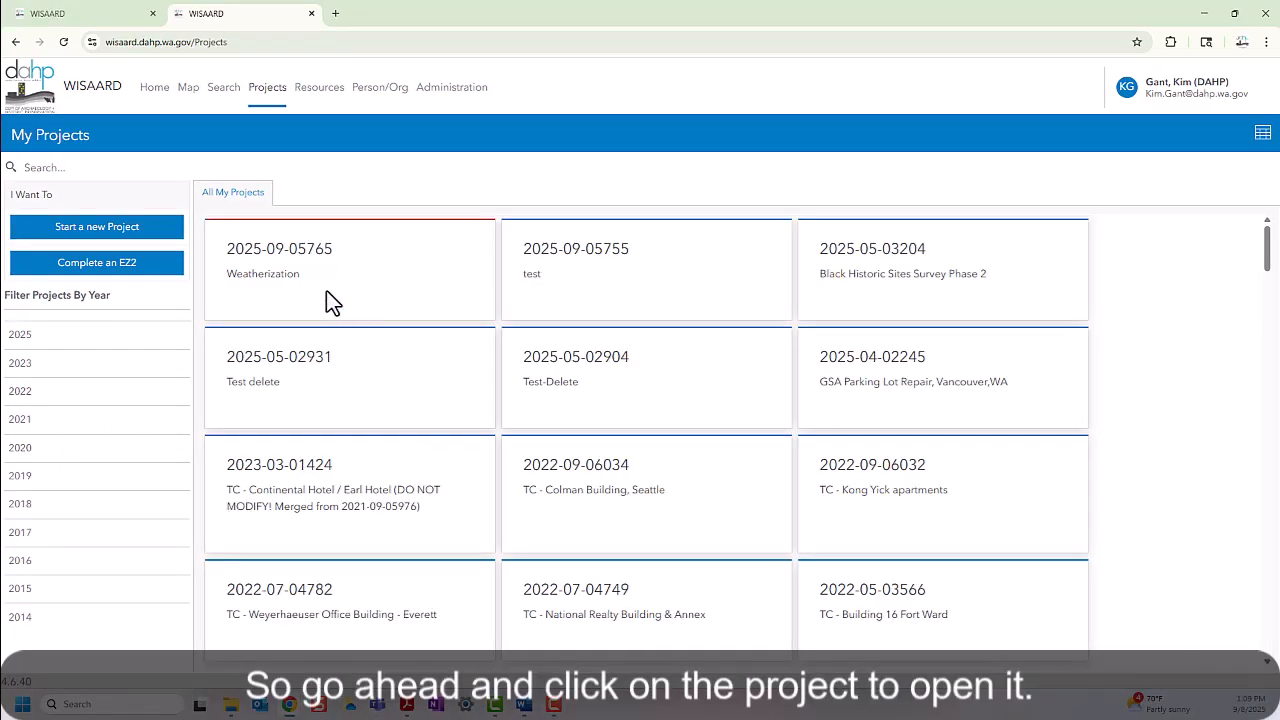
left_click(318, 264)
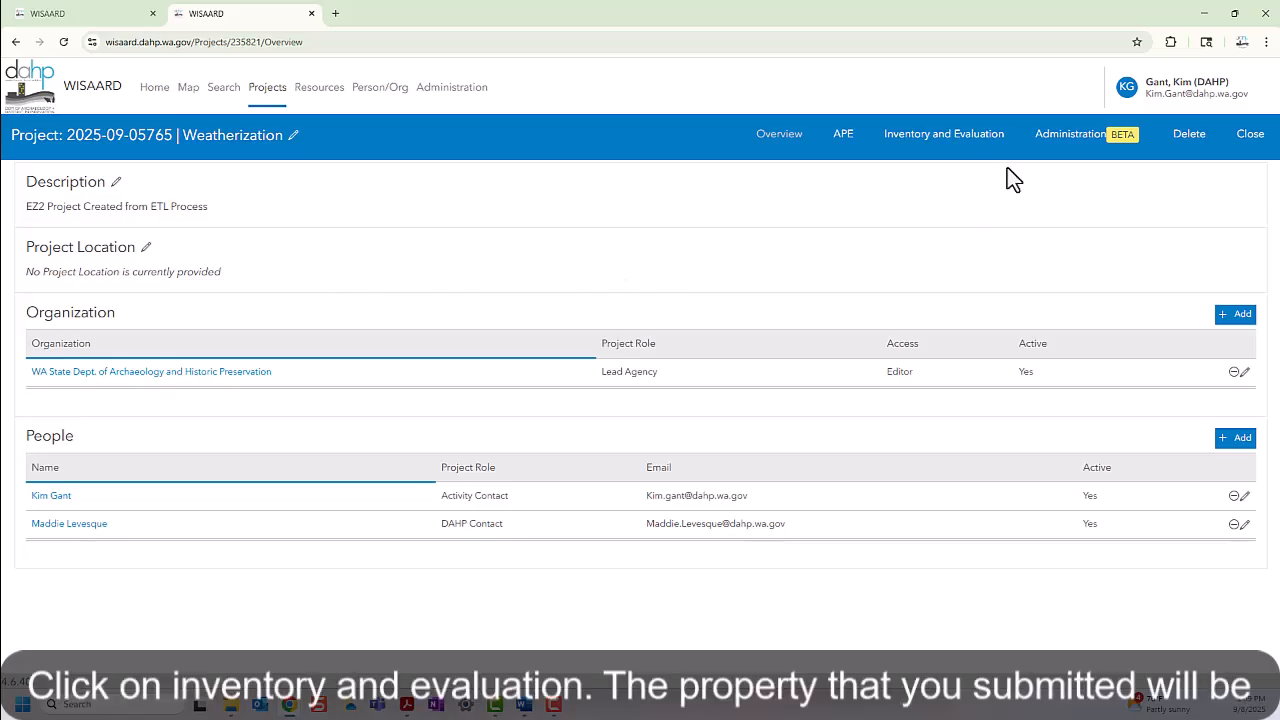
Step: Show the Inventory and Evaluation list and open Residence property 736920's record
left_click(944, 139)
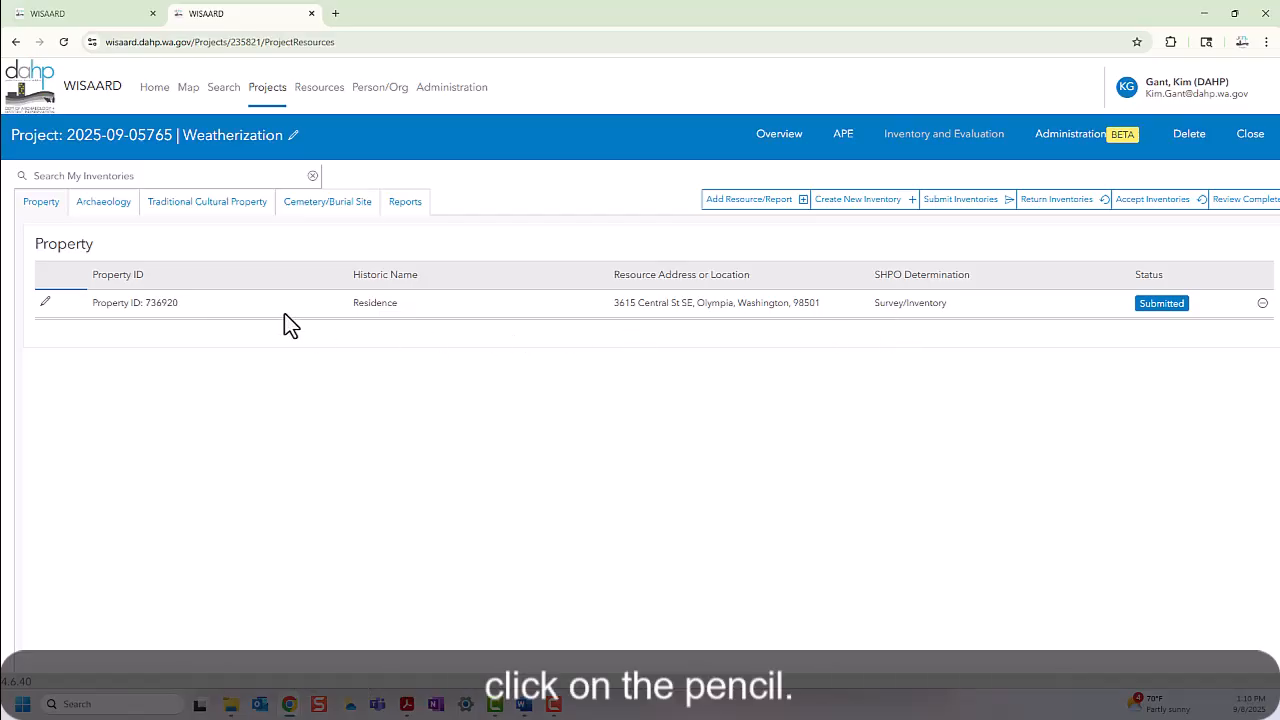
left_click(45, 302)
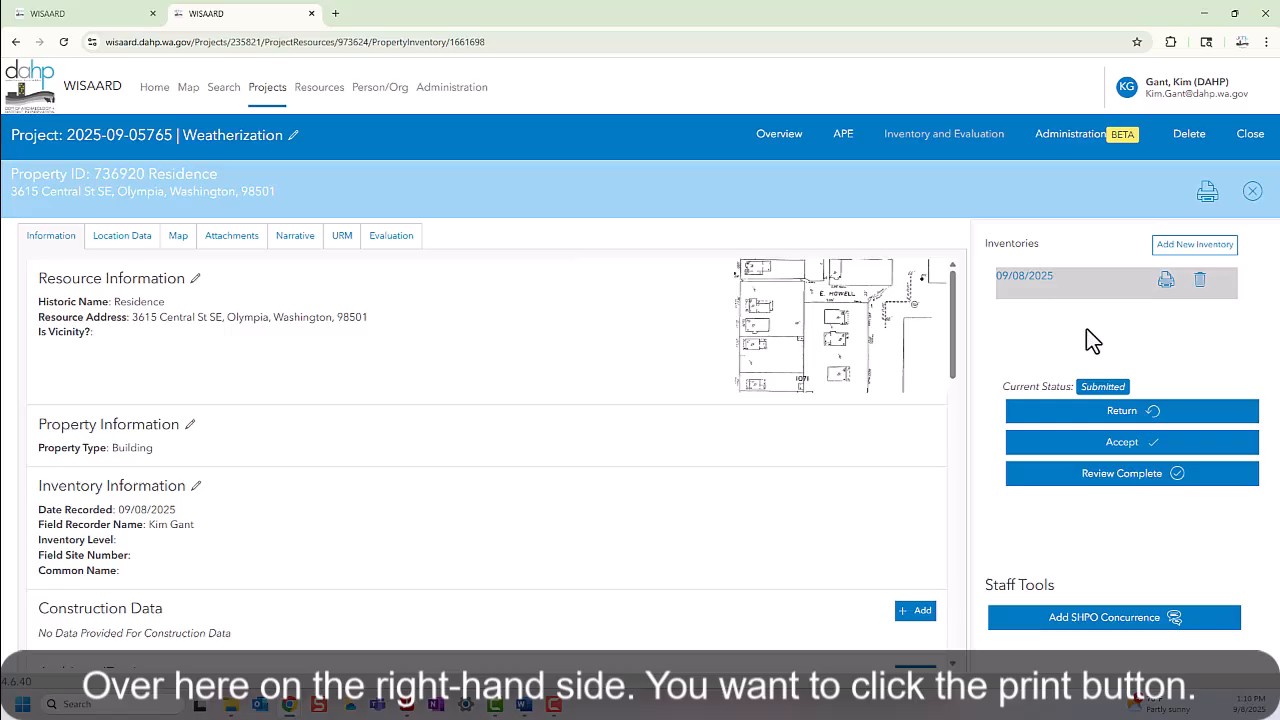
Step: Print the 09/08/2025 inventory of the 736920 Residence property from the Inventories panel
left_click(1166, 282)
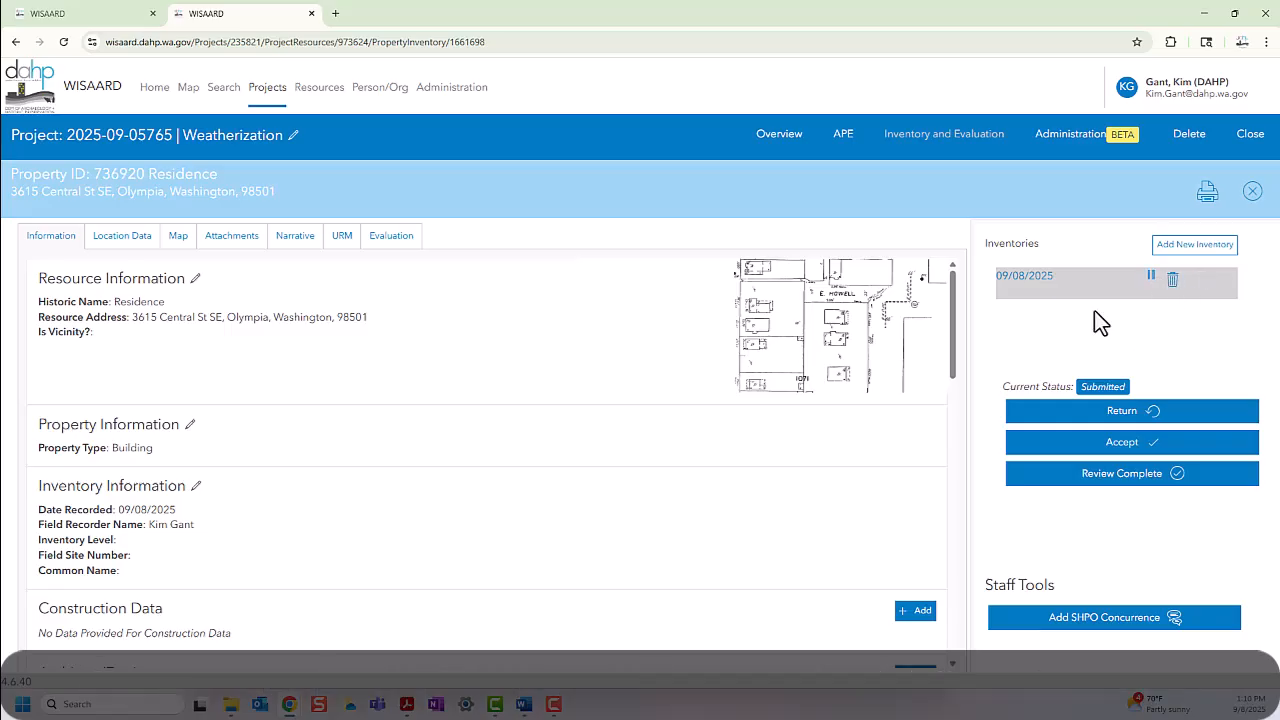